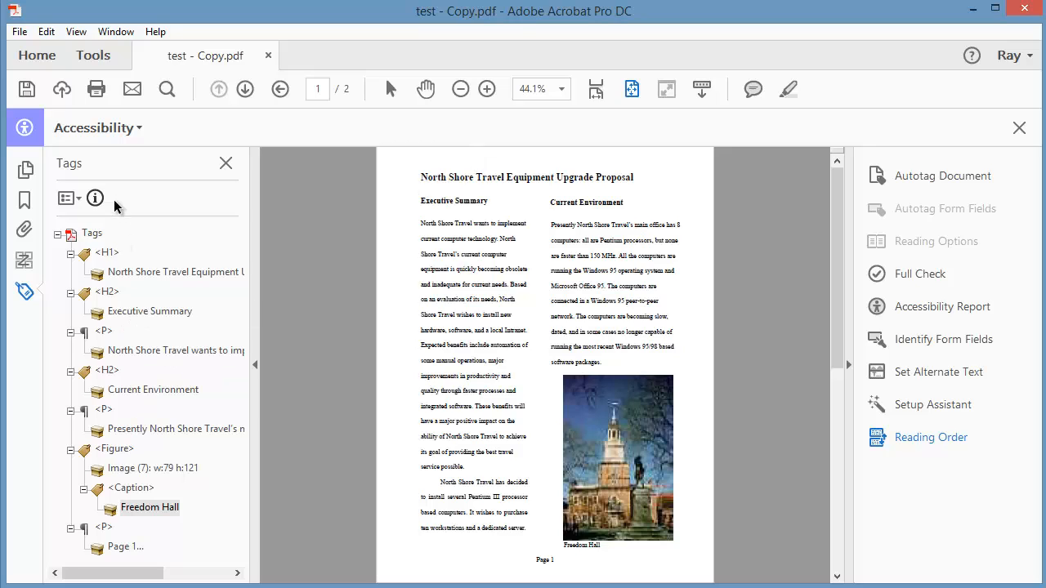
# Activate Read Out Loud and have only the current page read aloud.
pyautogui.click(76, 32)
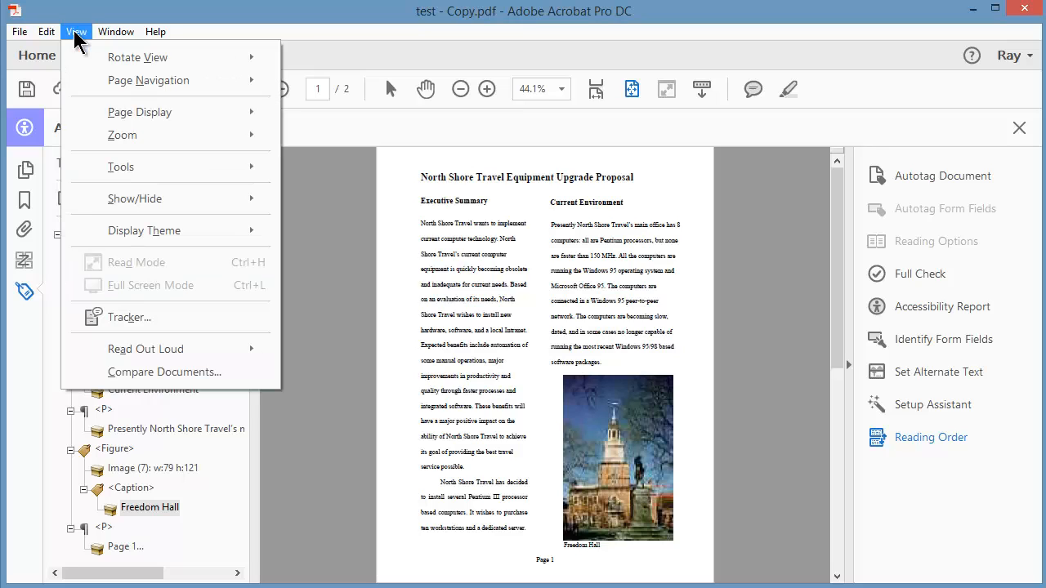
pyautogui.moveTo(135, 351)
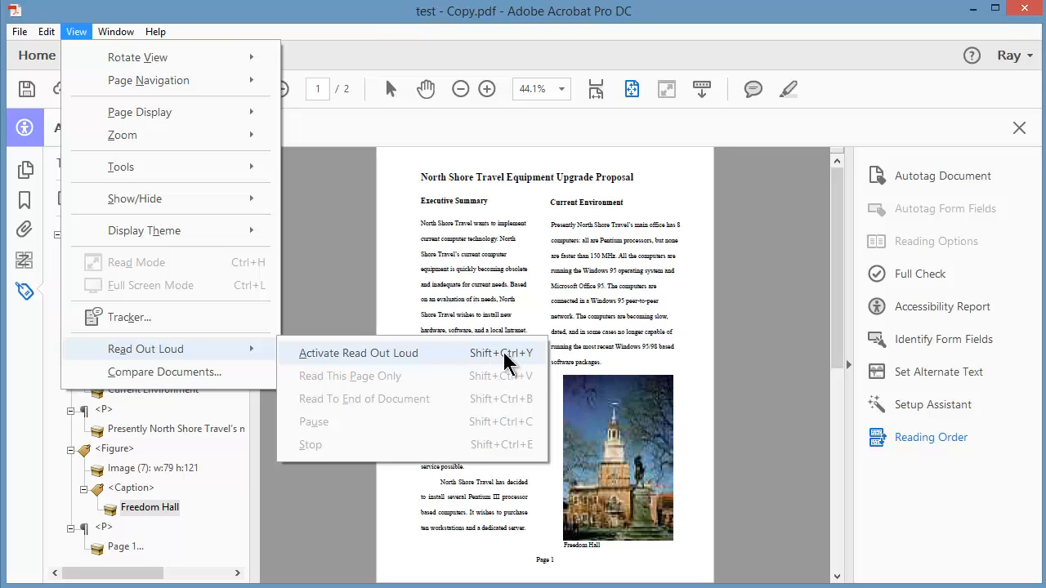
pyautogui.click(404, 354)
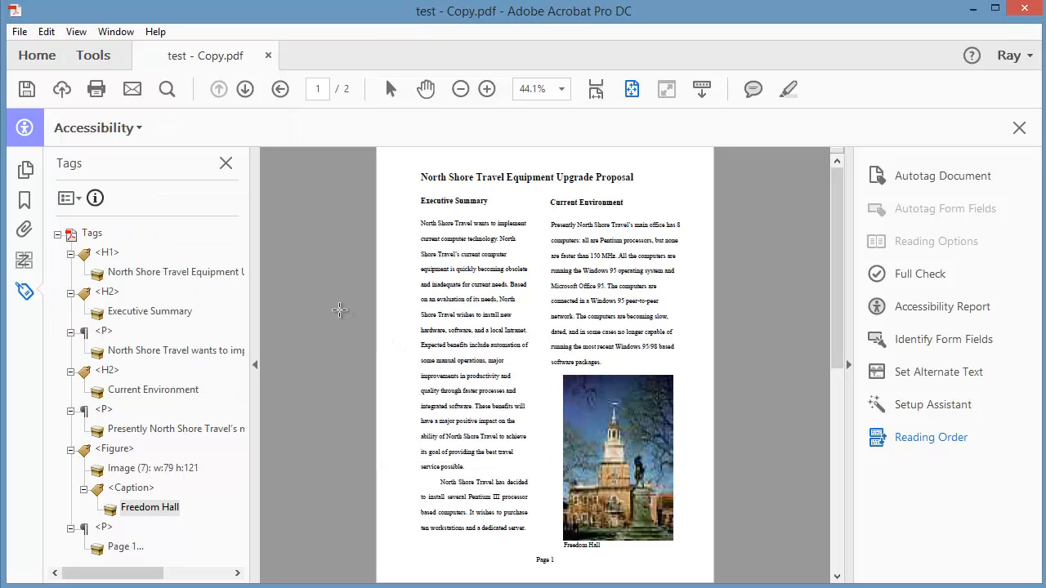
pyautogui.click(77, 32)
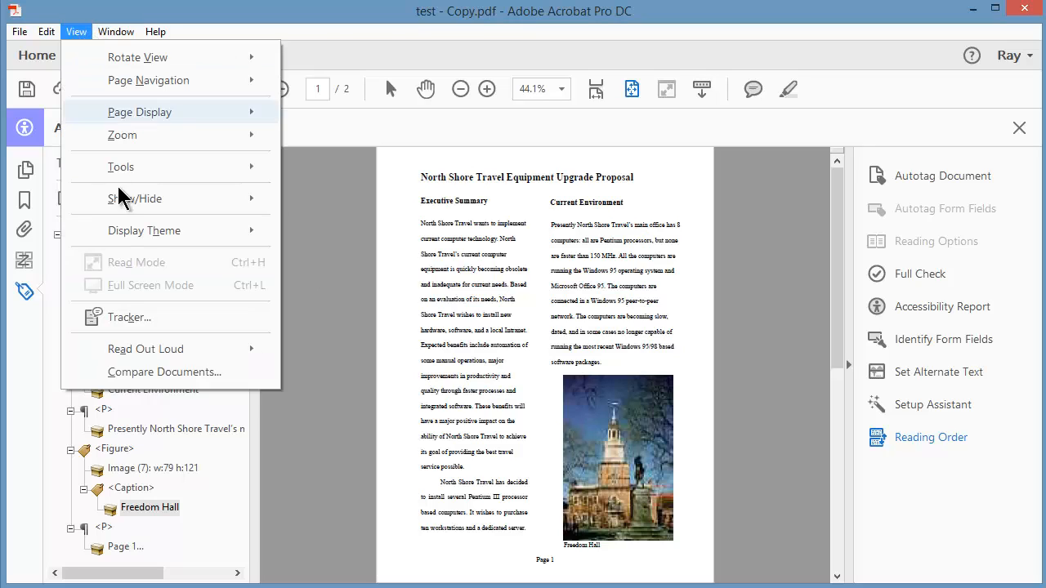
pyautogui.moveTo(219, 353)
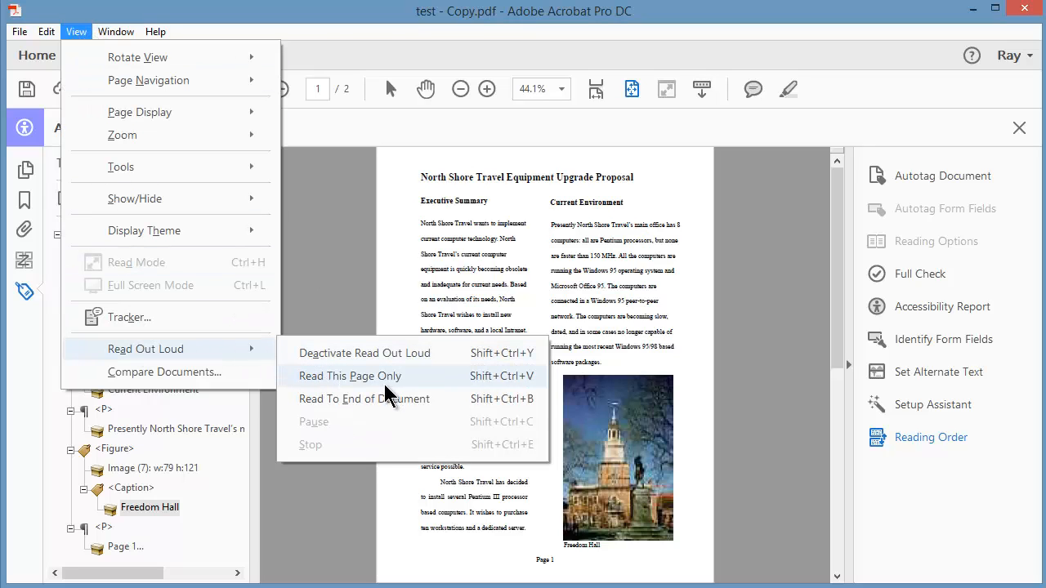
pyautogui.click(477, 377)
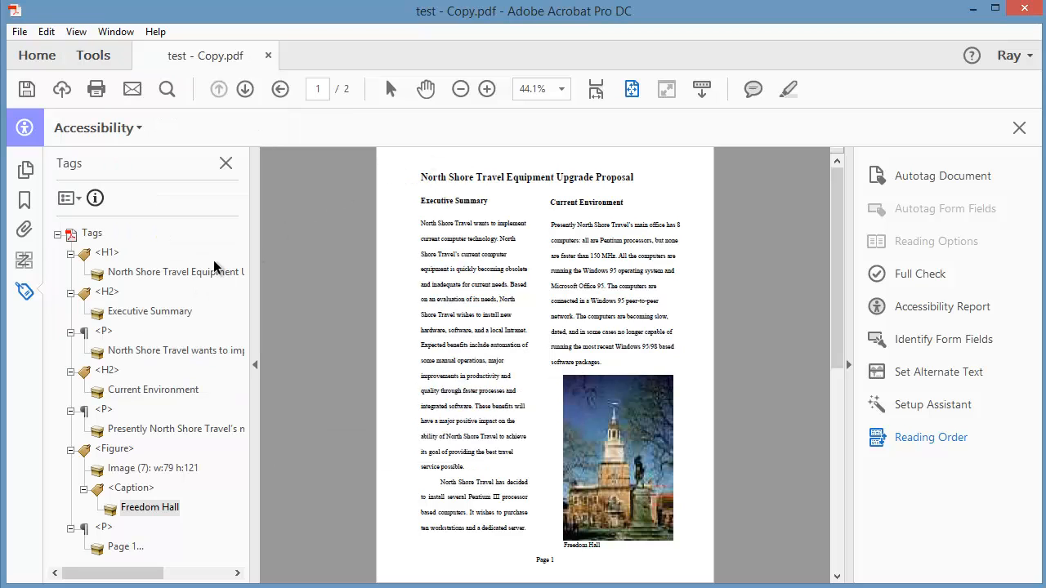
# Inspect which page content belongs to the title, Executive Summary heading and first paragraph tags.
pyautogui.click(180, 274)
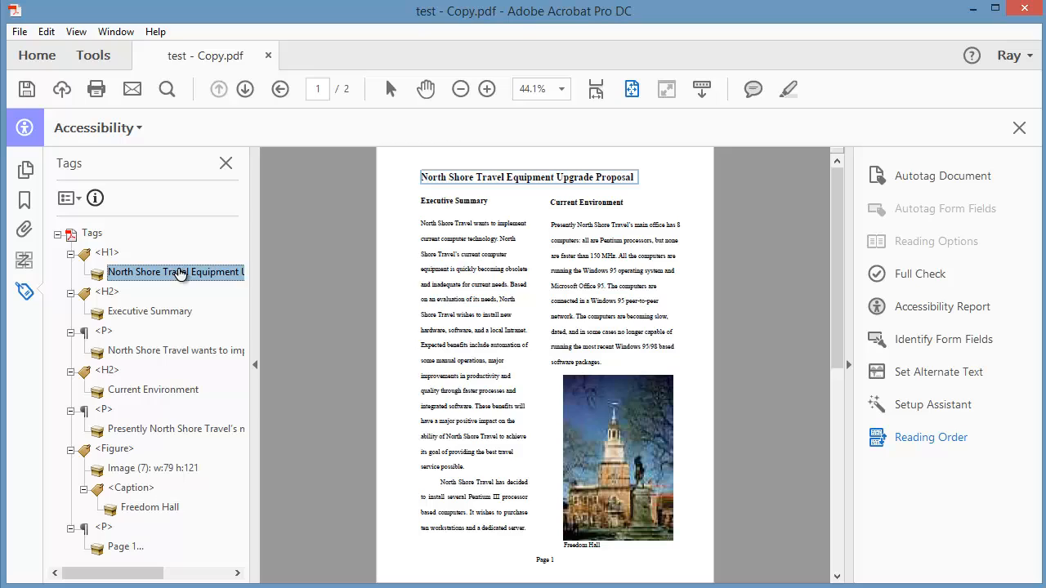
pyautogui.click(151, 312)
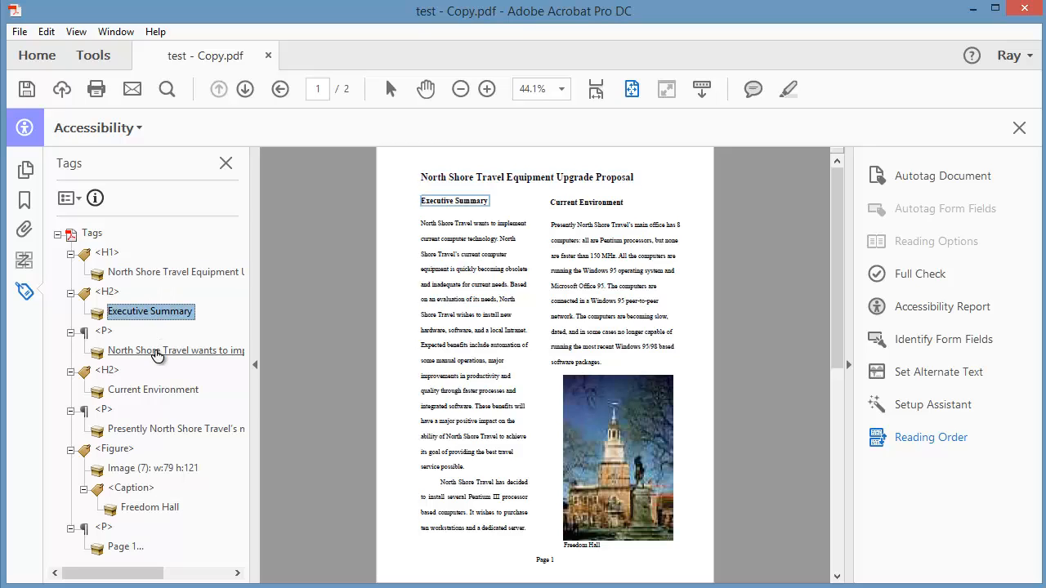
pyautogui.click(157, 352)
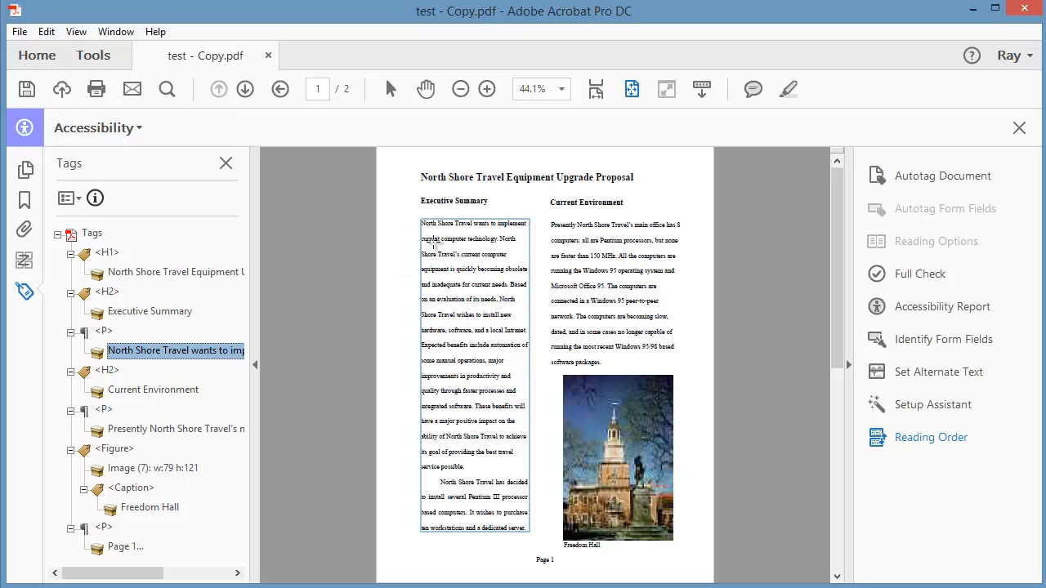
# Display the page's reading order and delete the item structure of the paragraph under Current Environment.
pyautogui.click(24, 260)
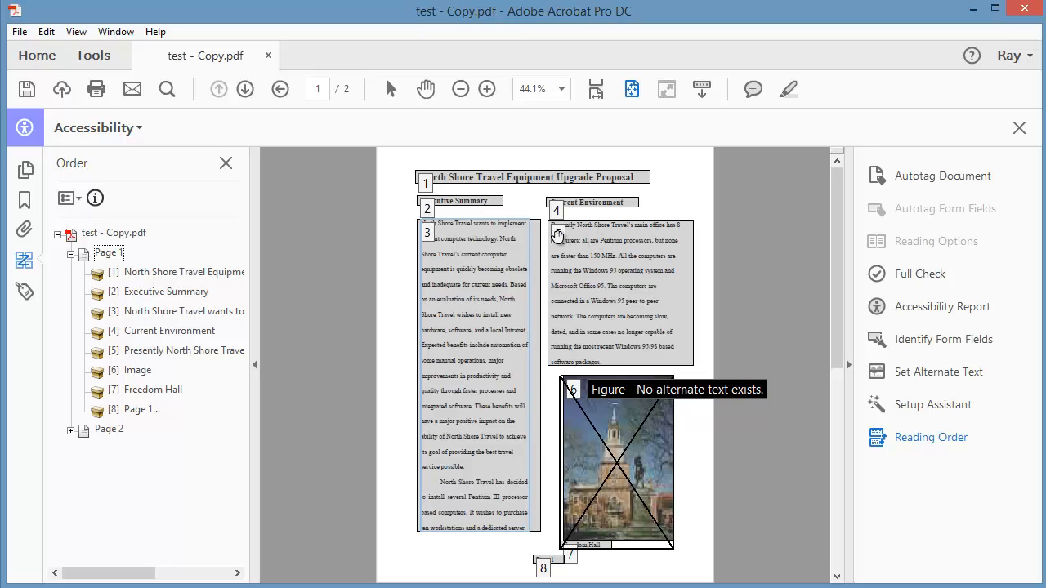
pyautogui.click(557, 235)
pyautogui.rightClick(556, 233)
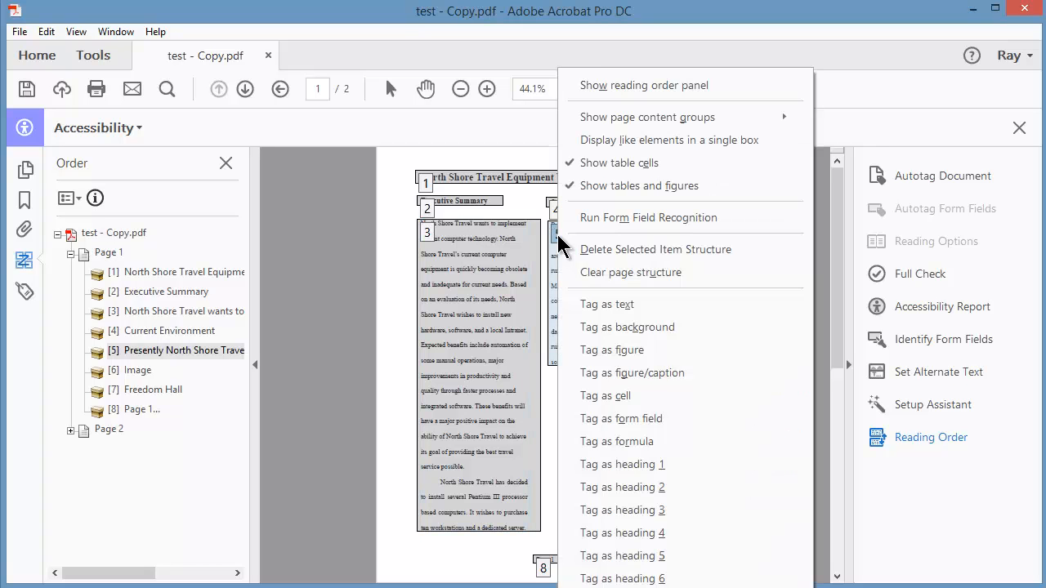
pyautogui.click(605, 254)
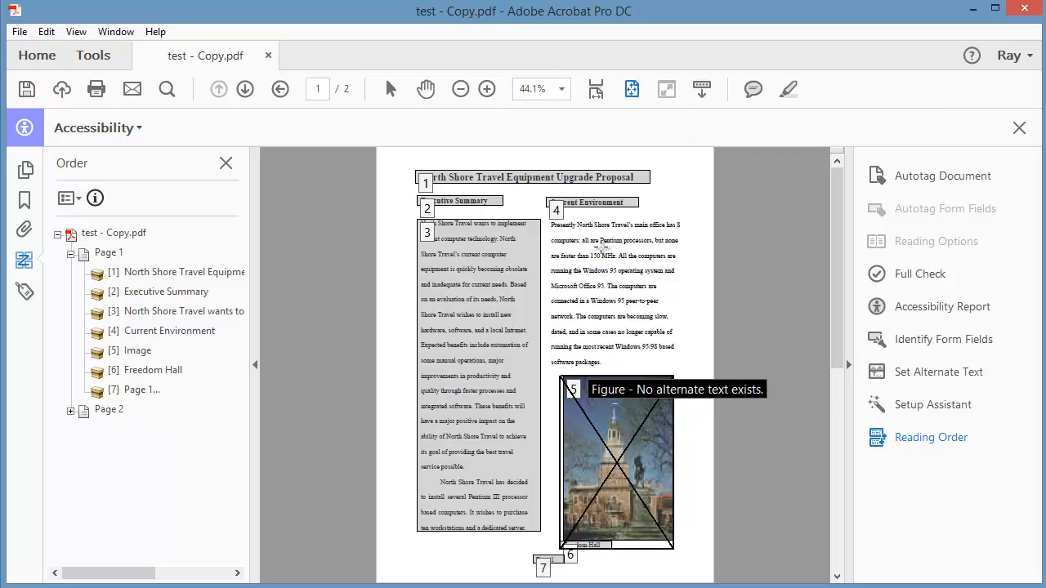
# Delete the item structure of the paragraph under the Executive Summary heading.
pyautogui.rightClick(428, 233)
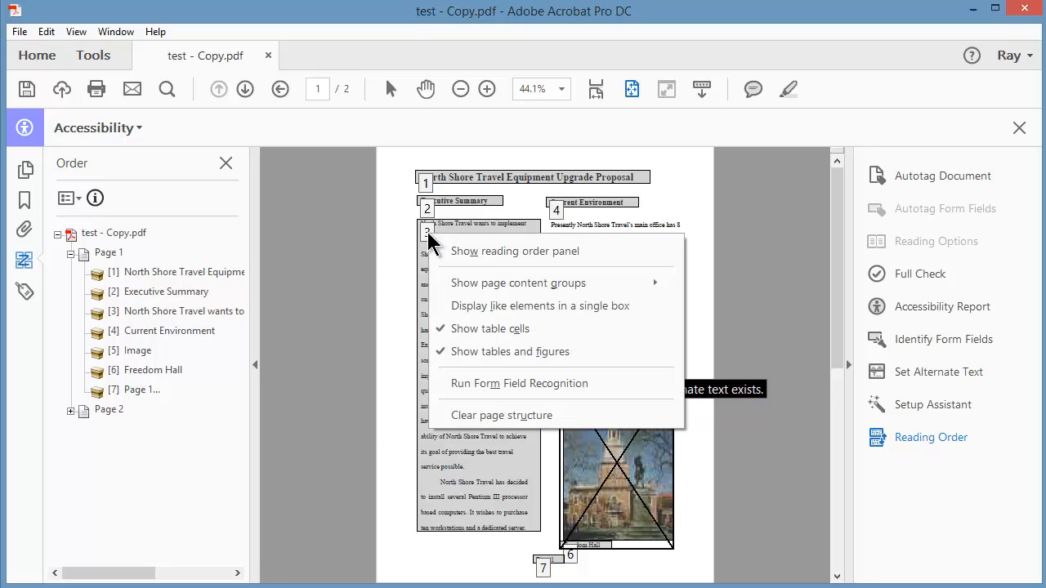
pyautogui.click(424, 229)
pyautogui.click(423, 229)
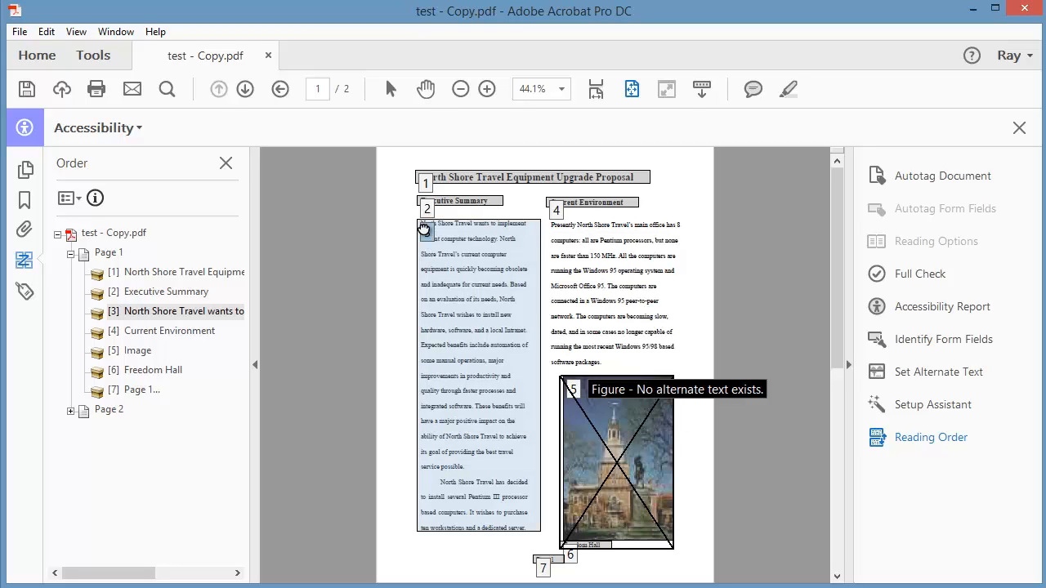
pyautogui.rightClick(425, 230)
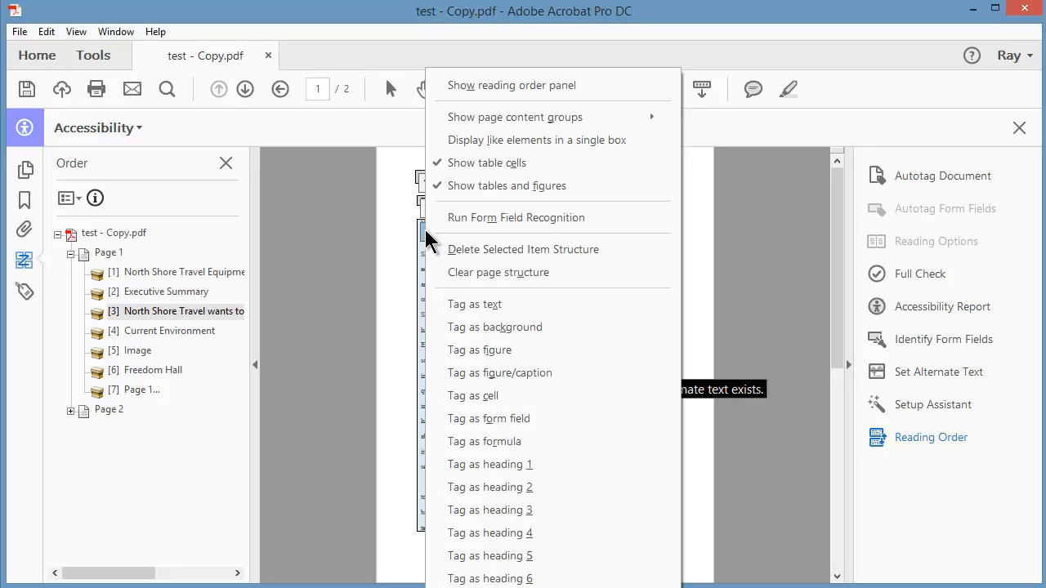
pyautogui.click(462, 249)
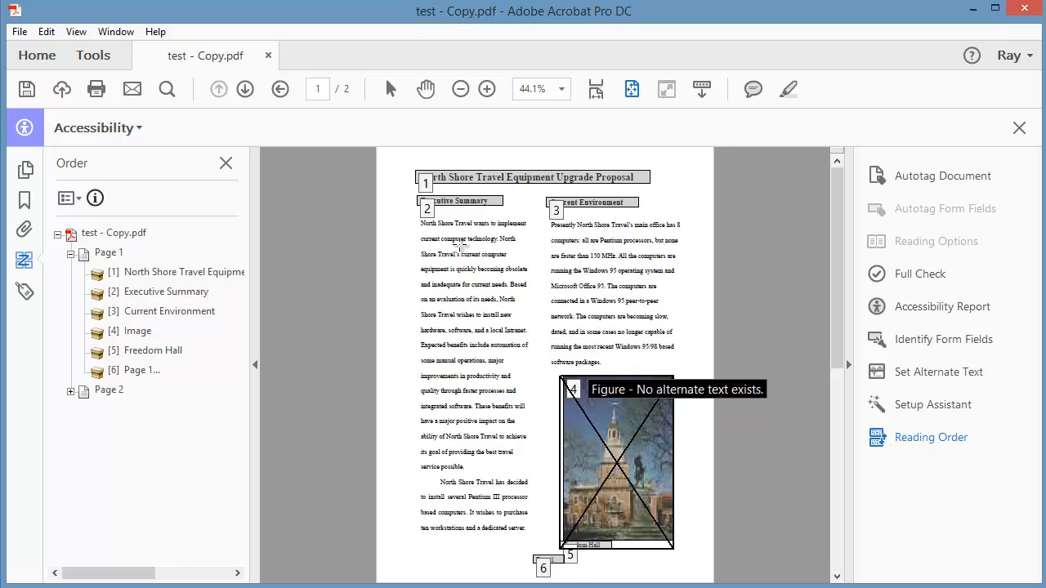
# With Touch Up Reading Order, tag the Executive Summary paragraph's first sentence, ending in "current computer technology.", as text.
pyautogui.keyDown('ctrl'); pyautogui.scroll(2, 462, 214); pyautogui.keyUp('ctrl')
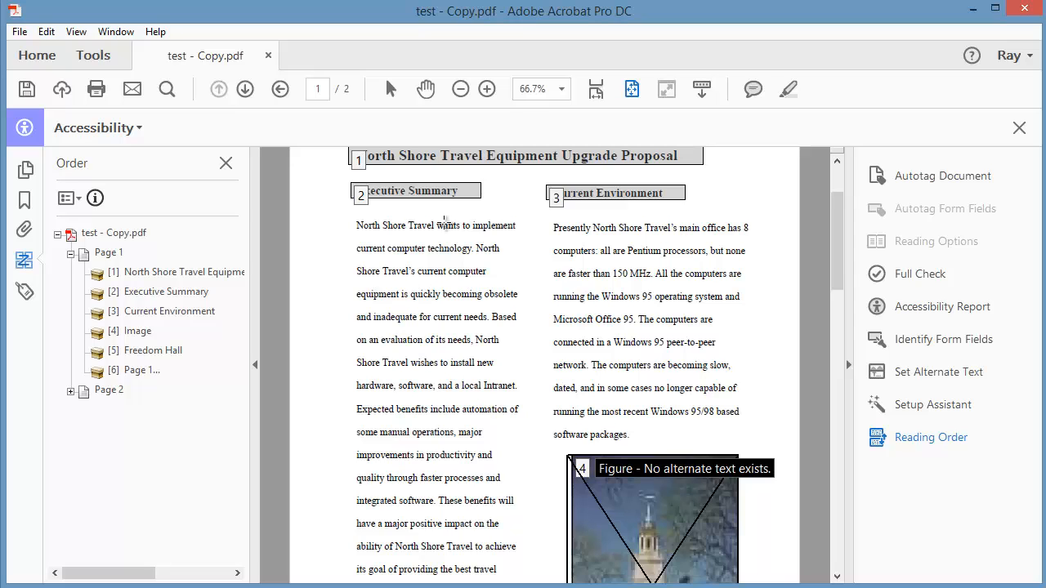
pyautogui.click(922, 438)
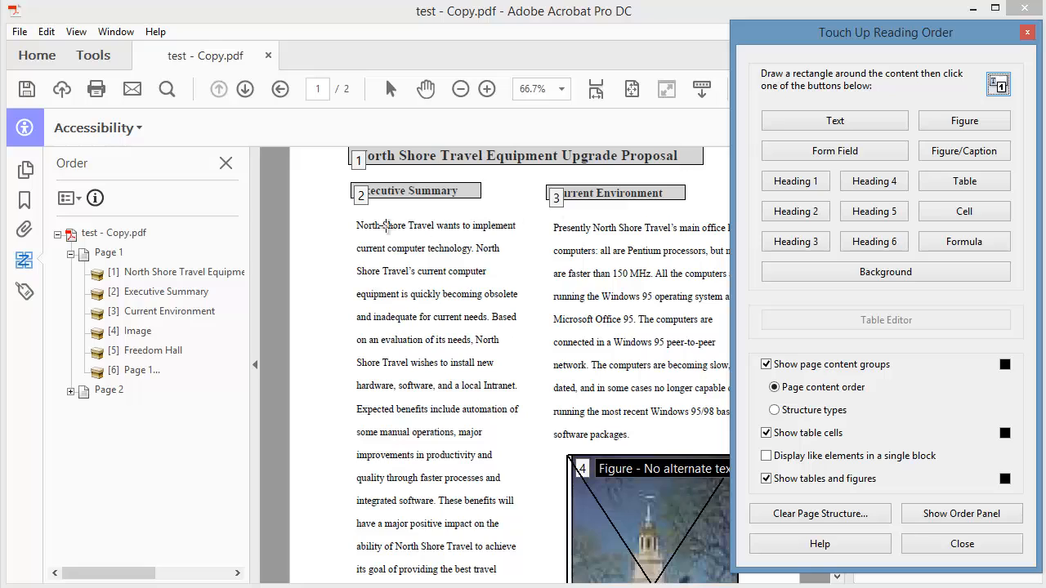
pyautogui.moveTo(345, 216); pyautogui.dragTo(529, 258)
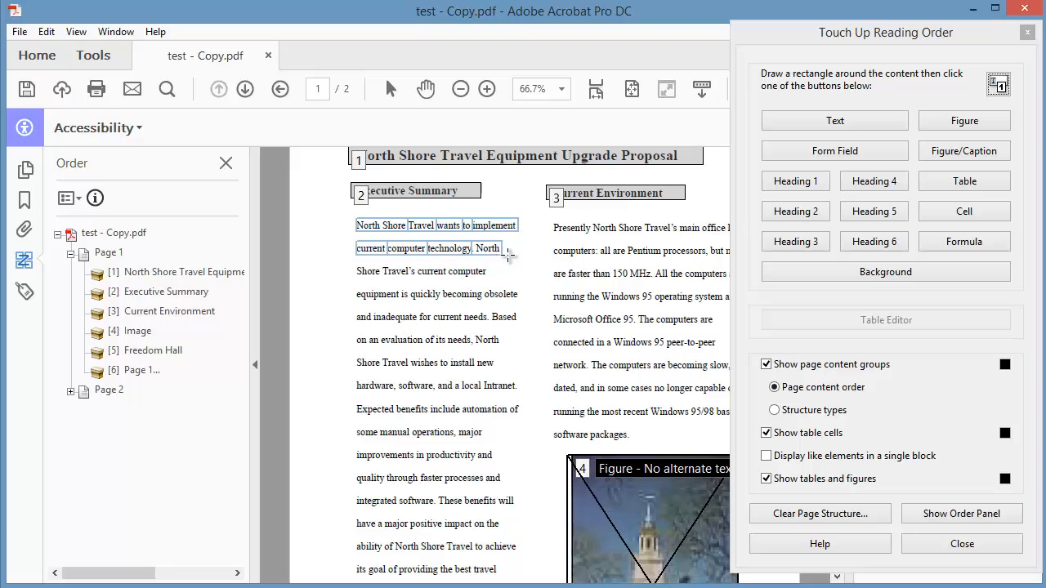
pyautogui.moveTo(512, 263); pyautogui.dragTo(474, 237)
pyautogui.click(844, 127)
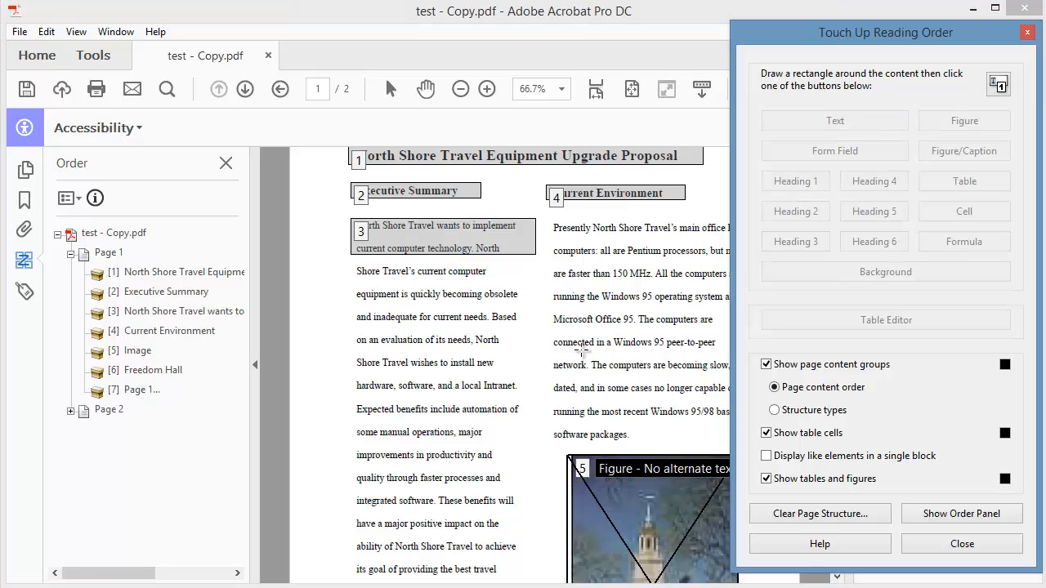
# Tag the opening of the Current Environment paragraph, from "Presently North Shore" through "150 MHz.", as text.
pyautogui.moveTo(850, 45); pyautogui.dragTo(236, 60)
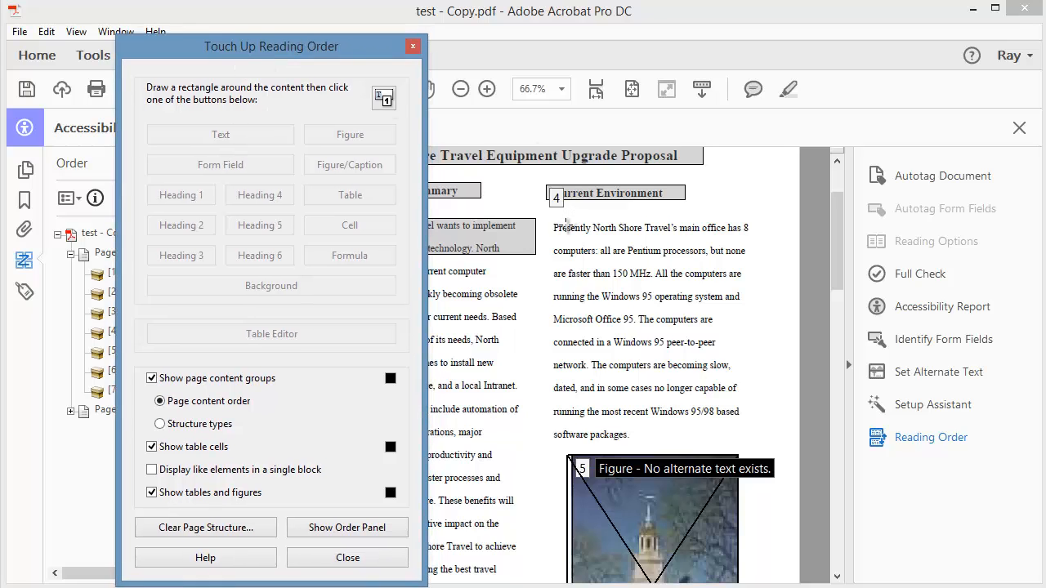
pyautogui.moveTo(548, 217)
pyautogui.mouseDown()
pyautogui.moveTo(644, 250)
pyautogui.moveTo(754, 259)
pyautogui.moveTo(750, 290)
pyautogui.moveTo(731, 273)
pyautogui.moveTo(658, 255)
pyautogui.moveTo(617, 260)
pyautogui.moveTo(759, 272)
pyautogui.moveTo(751, 260)
pyautogui.mouseUp()
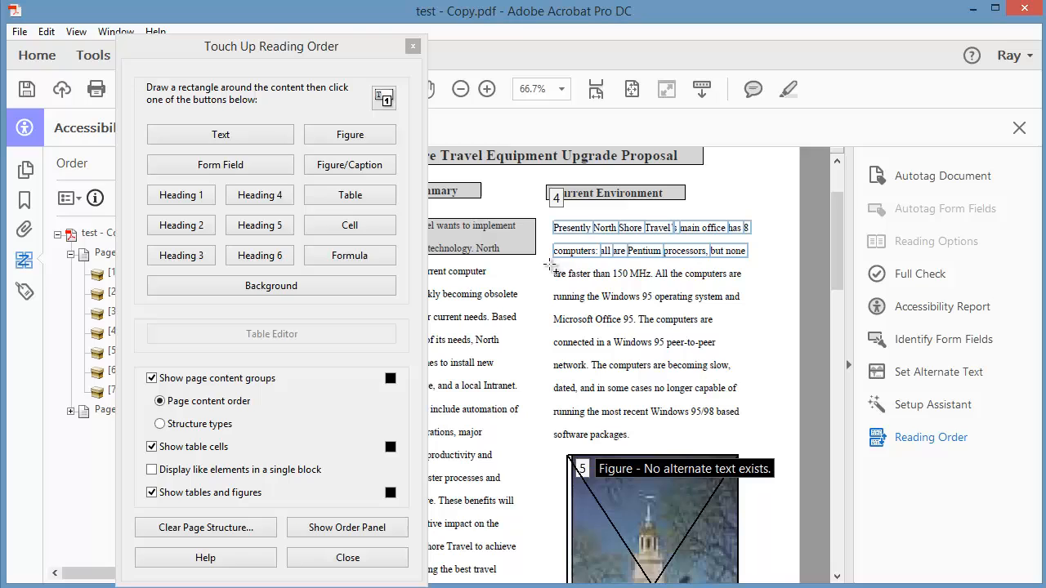
pyautogui.moveTo(552, 265); pyautogui.dragTo(659, 284)
pyautogui.moveTo(545, 260); pyautogui.dragTo(659, 289)
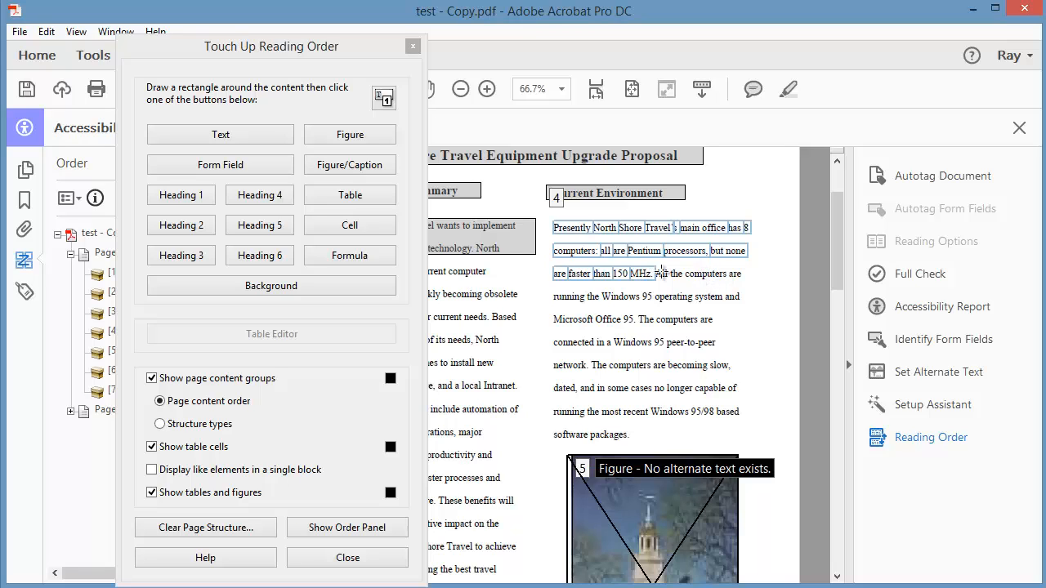
pyautogui.click(238, 133)
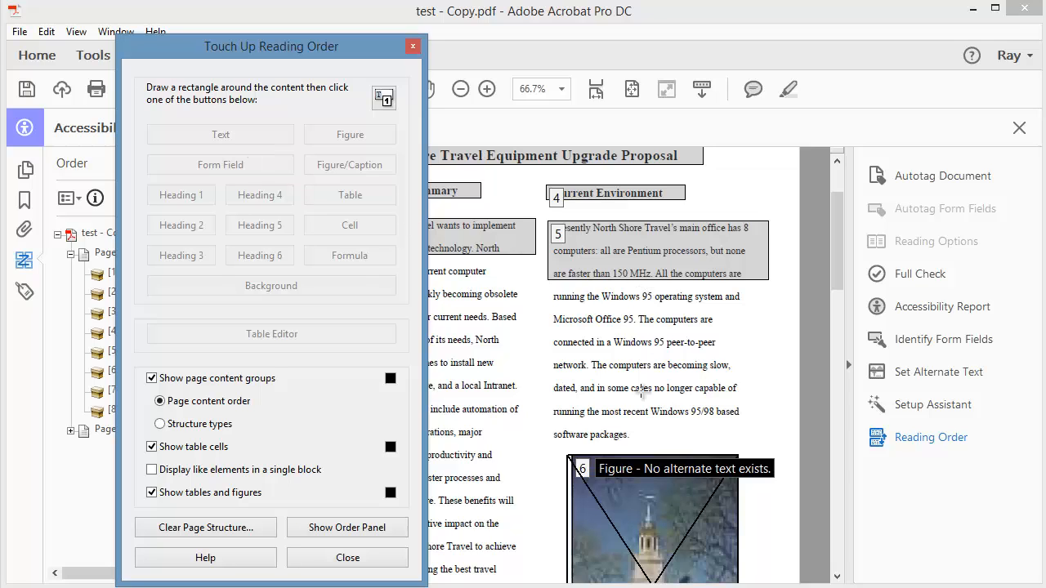
# Tag the remaining lines of the Current Environment and Executive Summary paragraphs as background and close the Touch Up Reading Order dialog.
pyautogui.moveTo(543, 287); pyautogui.dragTo(771, 448)
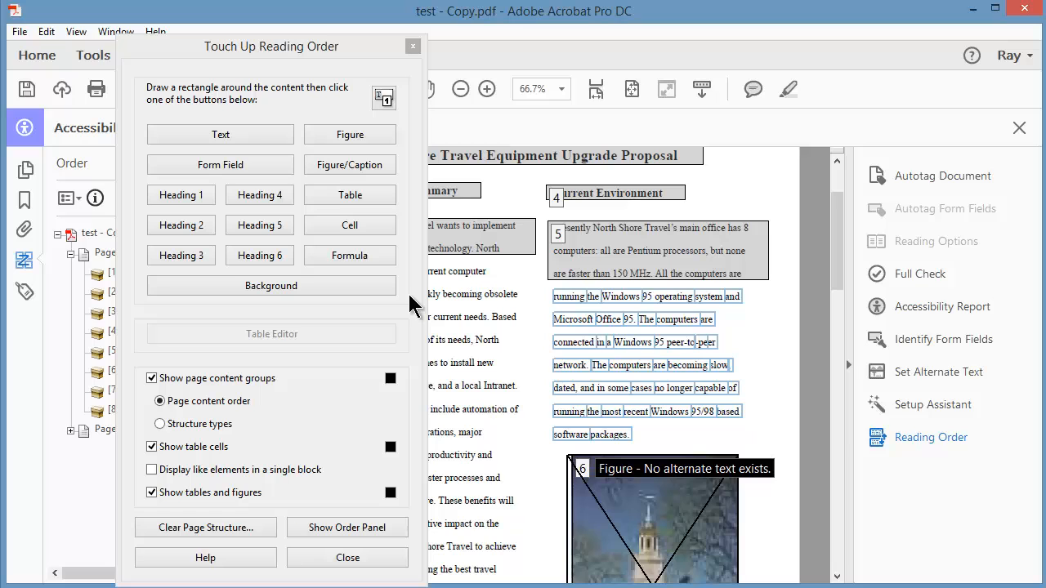
pyautogui.click(277, 286)
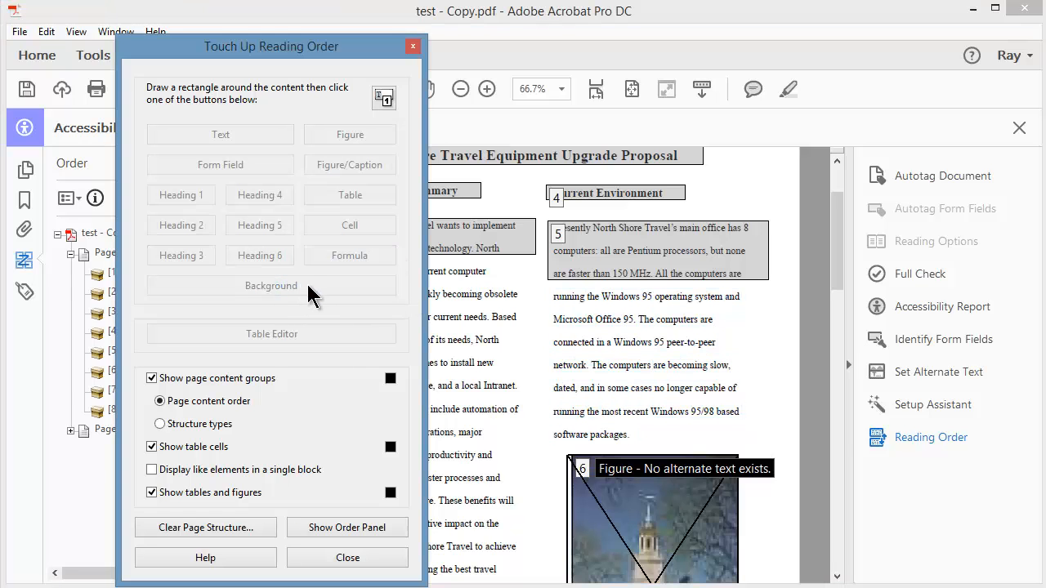
pyautogui.moveTo(331, 46); pyautogui.dragTo(861, 123)
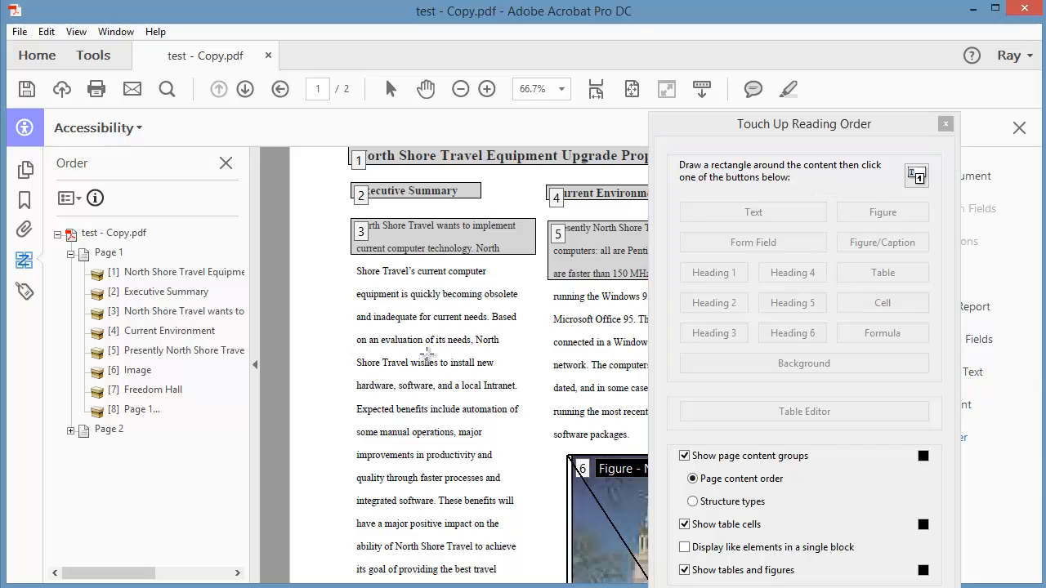
pyautogui.scroll(-3, 429, 353)
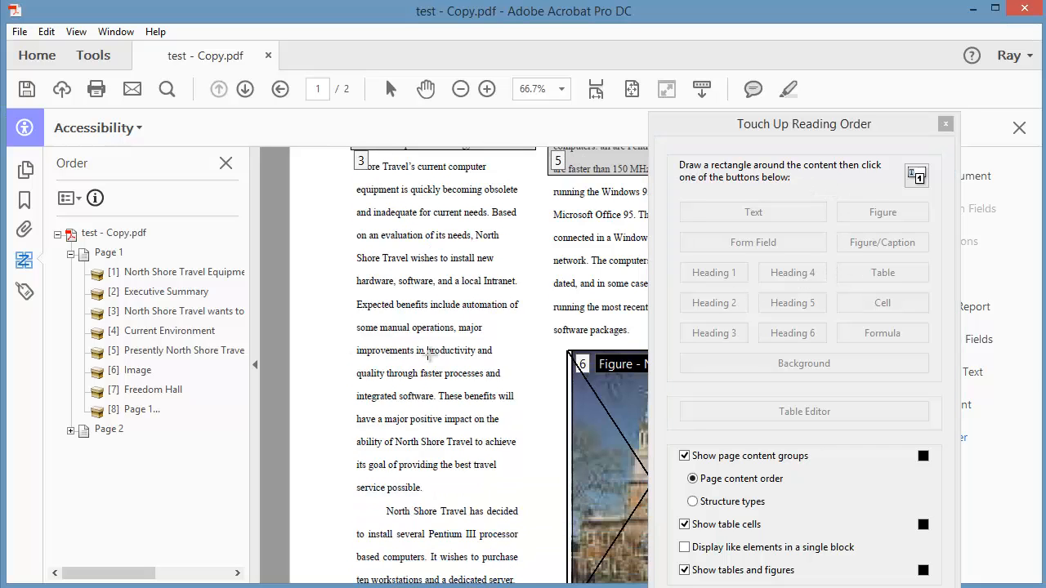
pyautogui.scroll(-1, 433, 354)
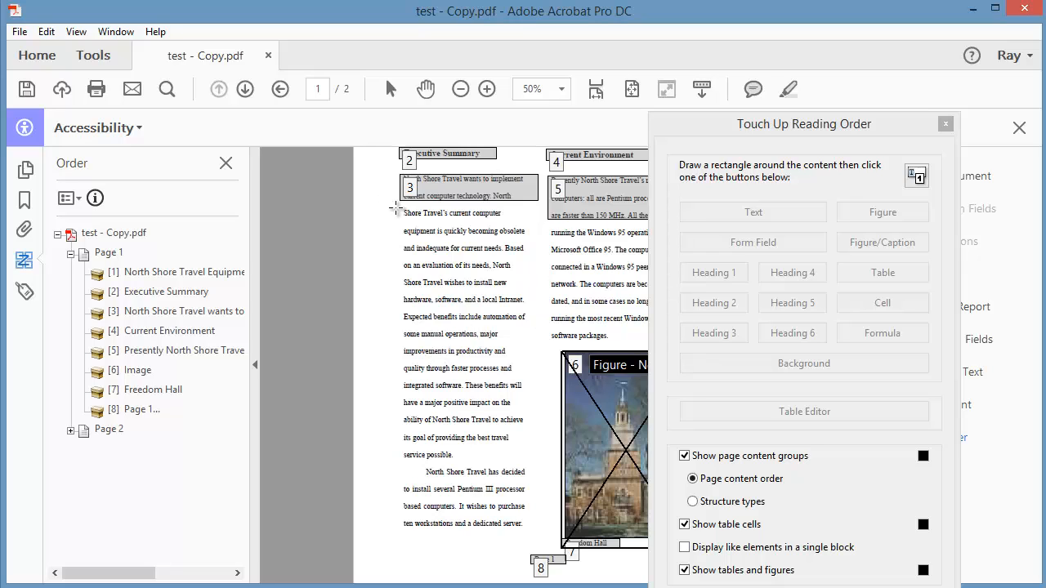
pyautogui.moveTo(395, 203); pyautogui.dragTo(545, 539)
pyautogui.click(790, 367)
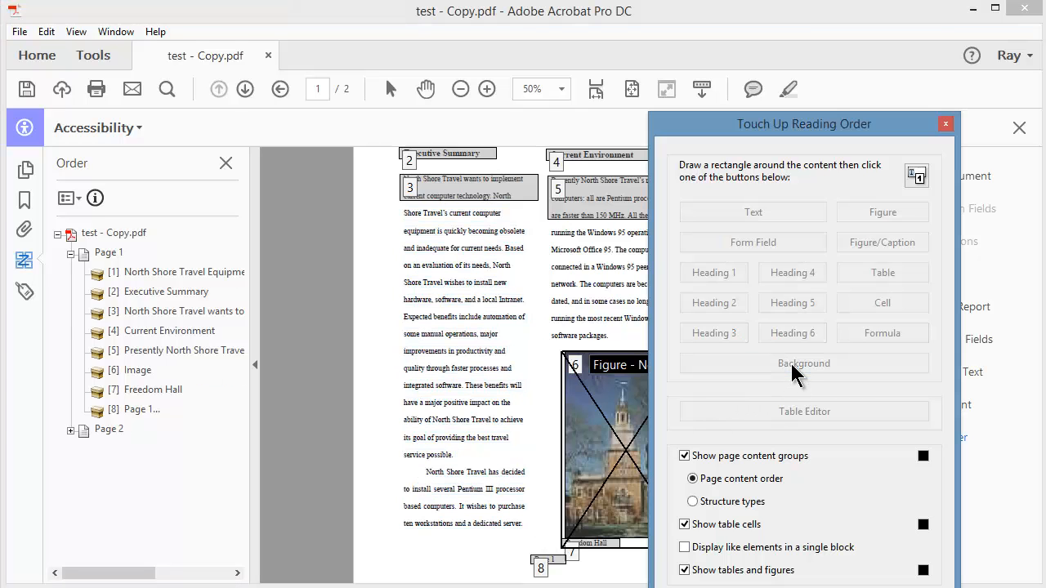
pyautogui.moveTo(800, 129); pyautogui.dragTo(168, 76)
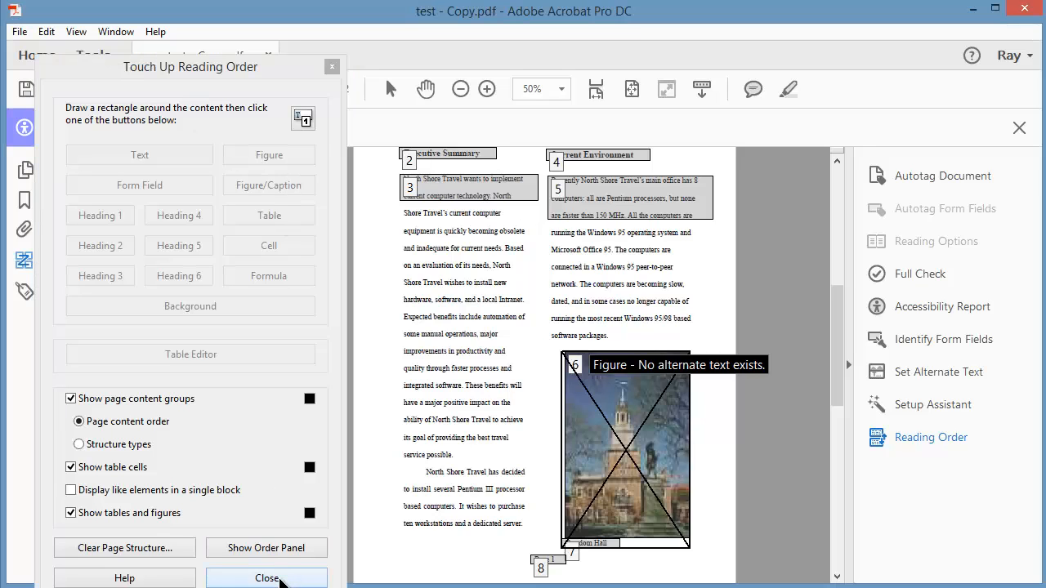
pyautogui.click(277, 578)
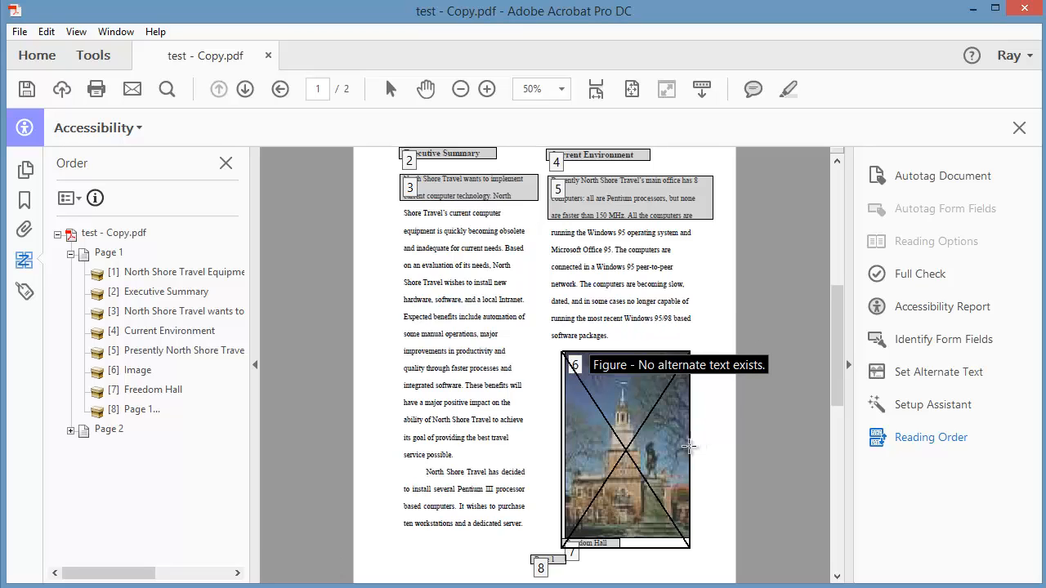
# Have only the current page read aloud again to check the shortened text.
pyautogui.hotkey('ctrl', '0')
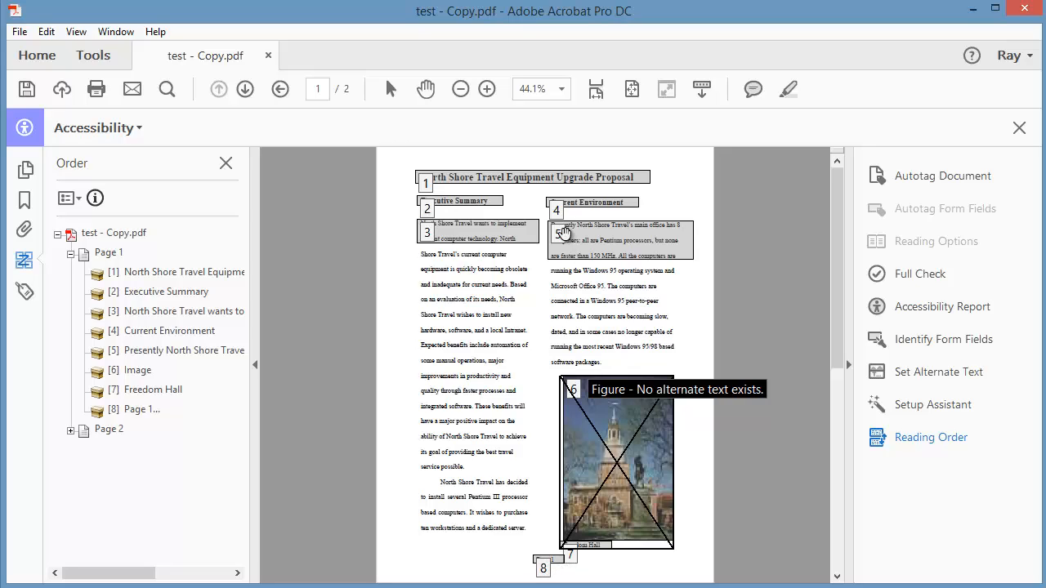
pyautogui.click(76, 32)
pyautogui.moveTo(115, 355)
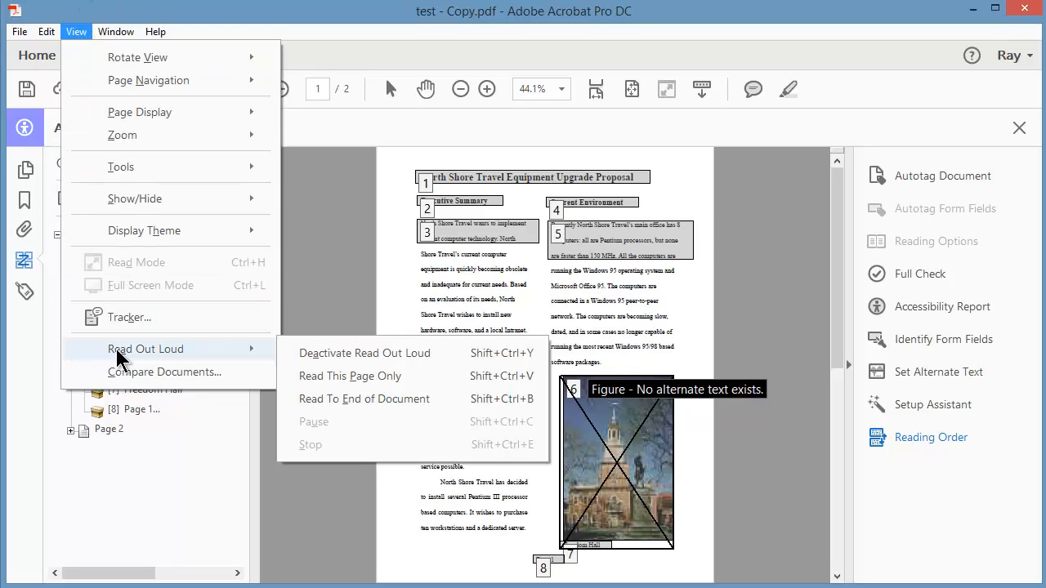
pyautogui.click(353, 378)
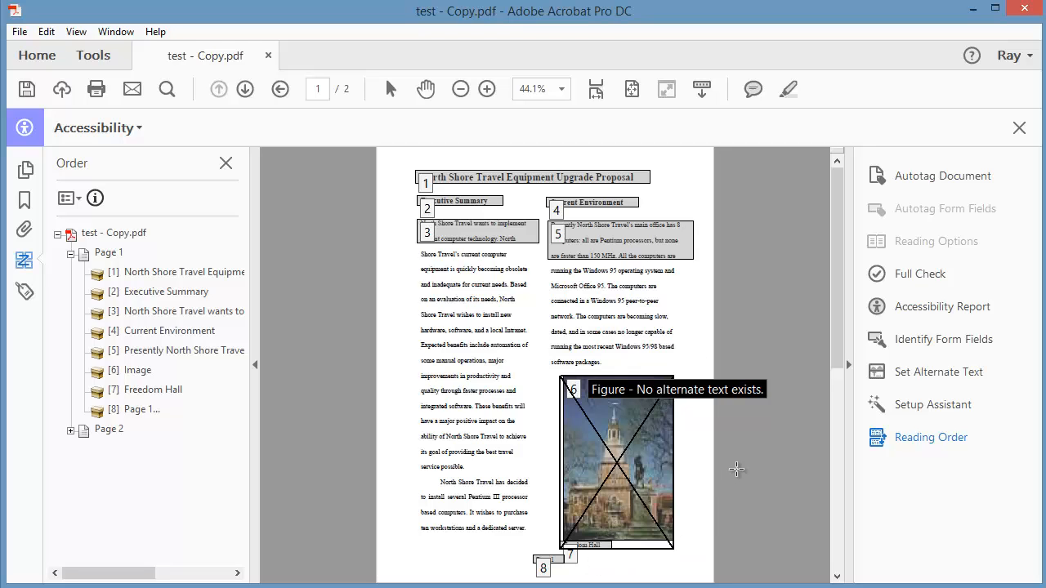
# Give the building image on page 1 the alternate text "Freedom Hall, Philadelphia Pennsylvania, with statue in foreground.".
pyautogui.scroll(-1, 730, 474)
pyautogui.scroll(1, 731, 483)
pyautogui.click(574, 389)
pyautogui.rightClick(574, 388)
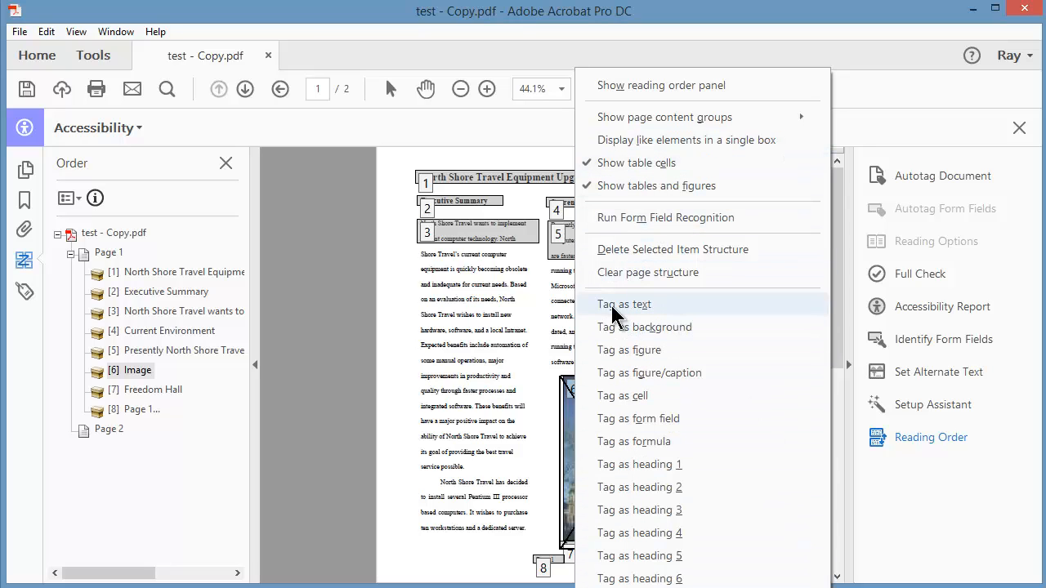
pyautogui.click(569, 417)
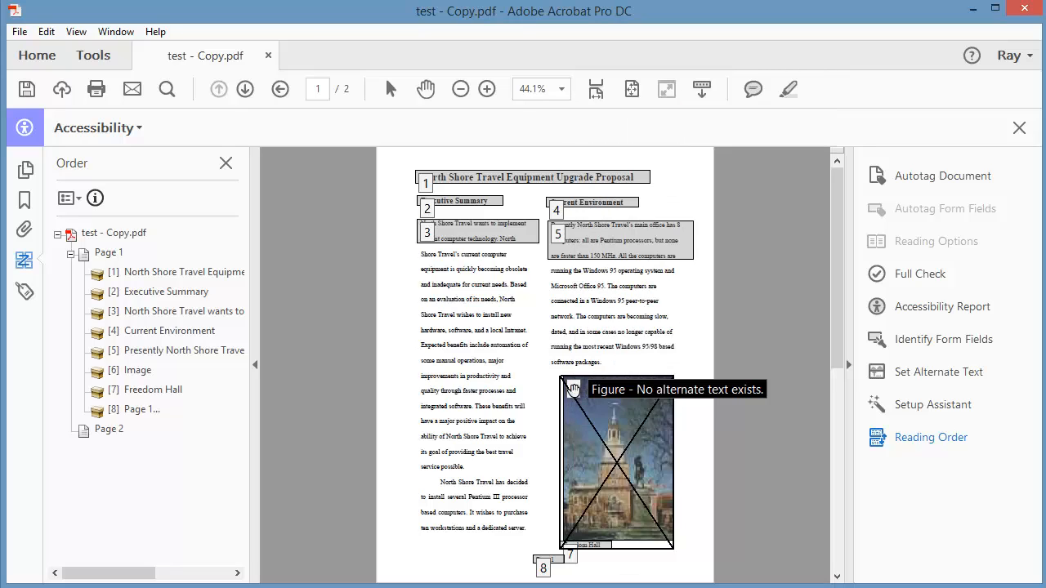
pyautogui.click(572, 389)
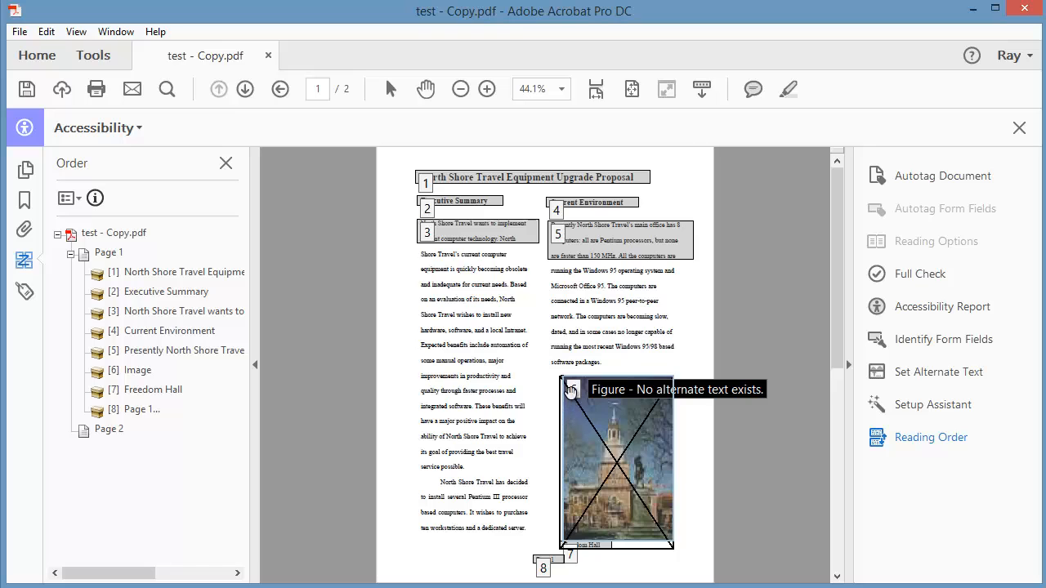
pyautogui.rightClick(572, 389)
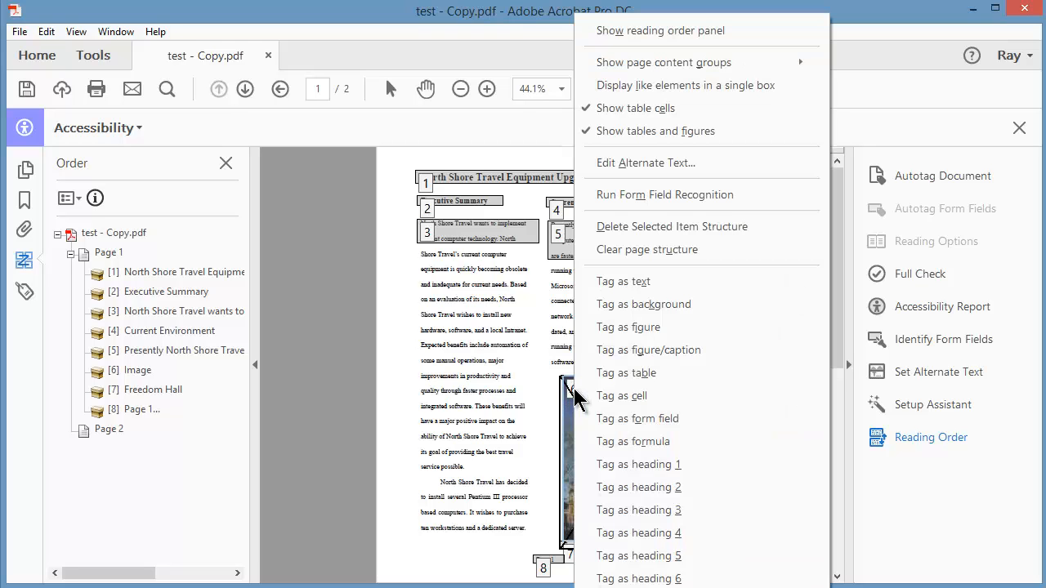
pyautogui.click(646, 164)
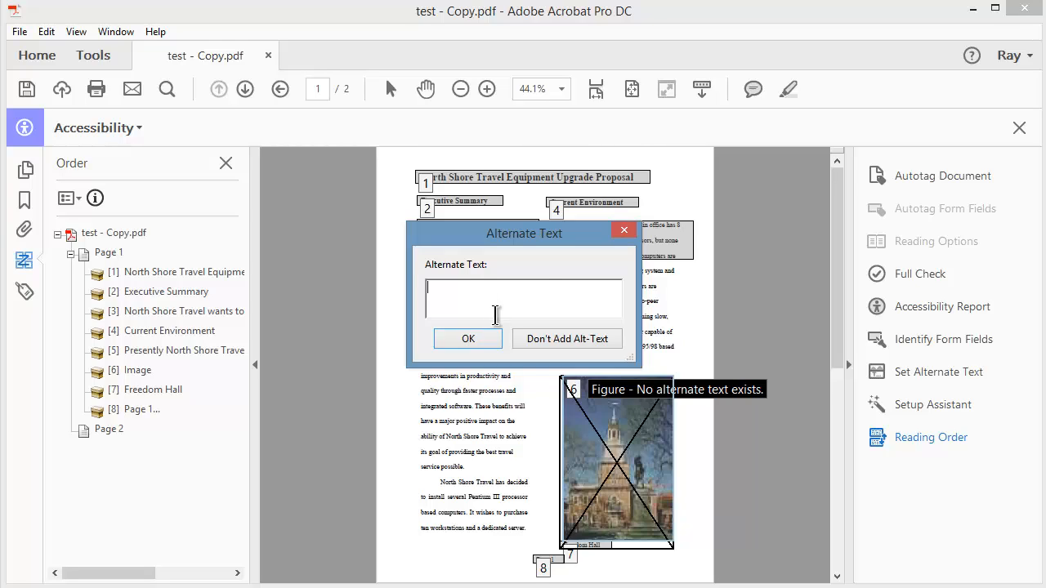
pyautogui.write('Freedom Hall, Philadelphia Pennsylvania, with statue in foreground.')
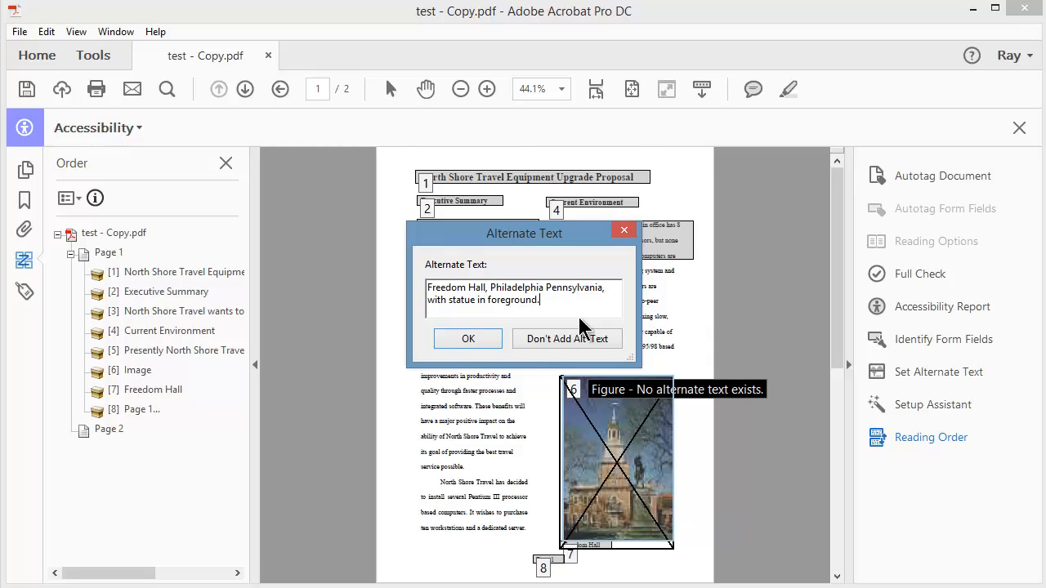
pyautogui.click(468, 337)
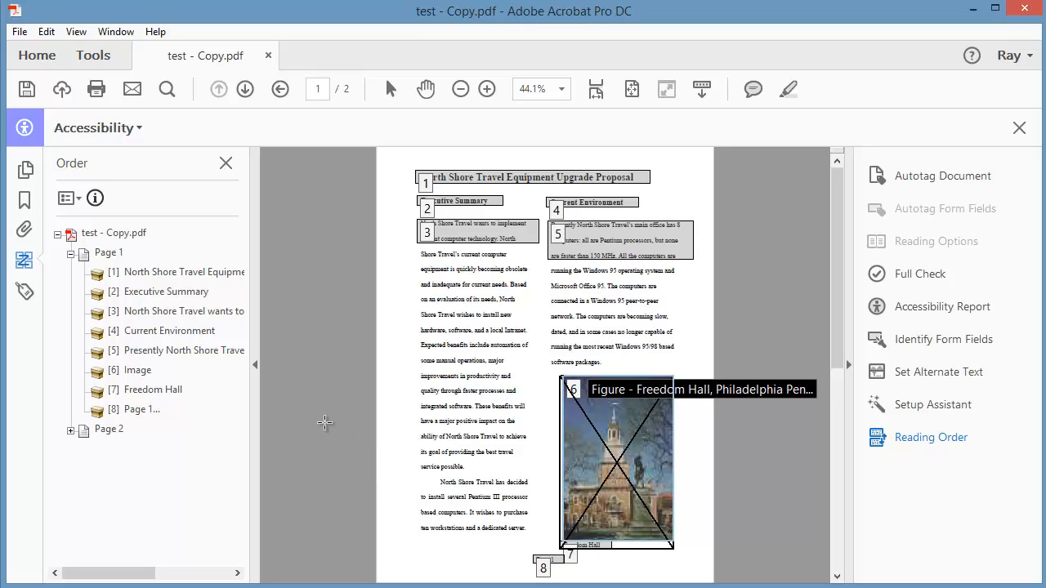
# In the tag tree, move the "Page 1" footer's paragraph tag to first place and the Figure tag to second place.
pyautogui.click(141, 391)
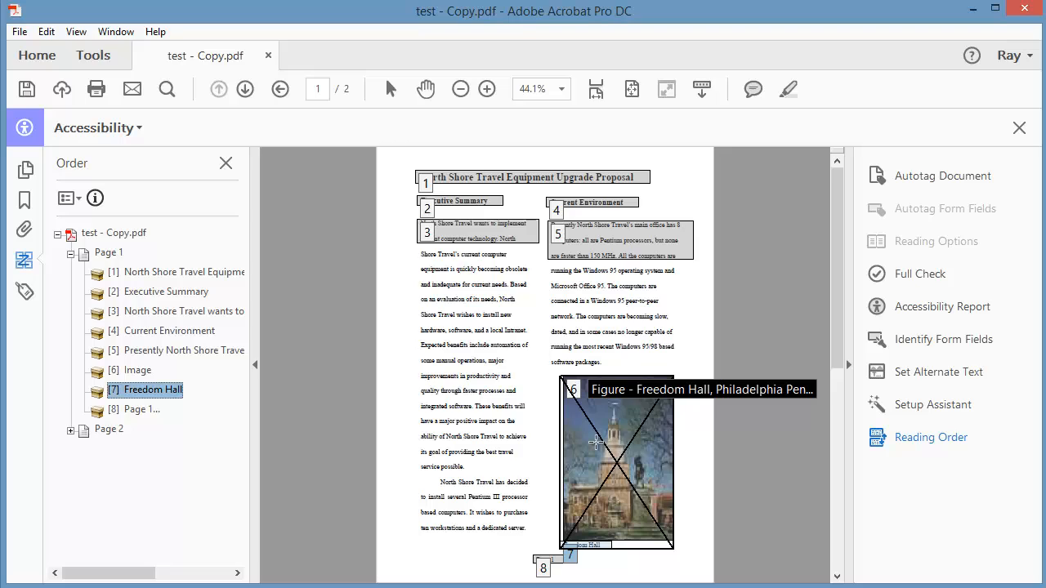
pyautogui.click(136, 410)
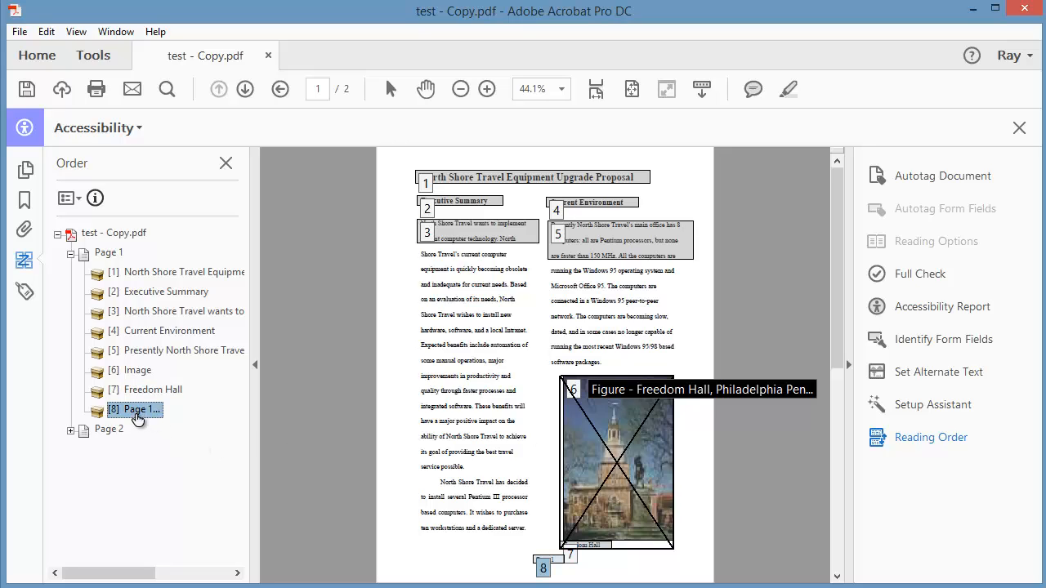
pyautogui.moveTo(99, 416); pyautogui.dragTo(96, 410)
pyautogui.click(24, 292)
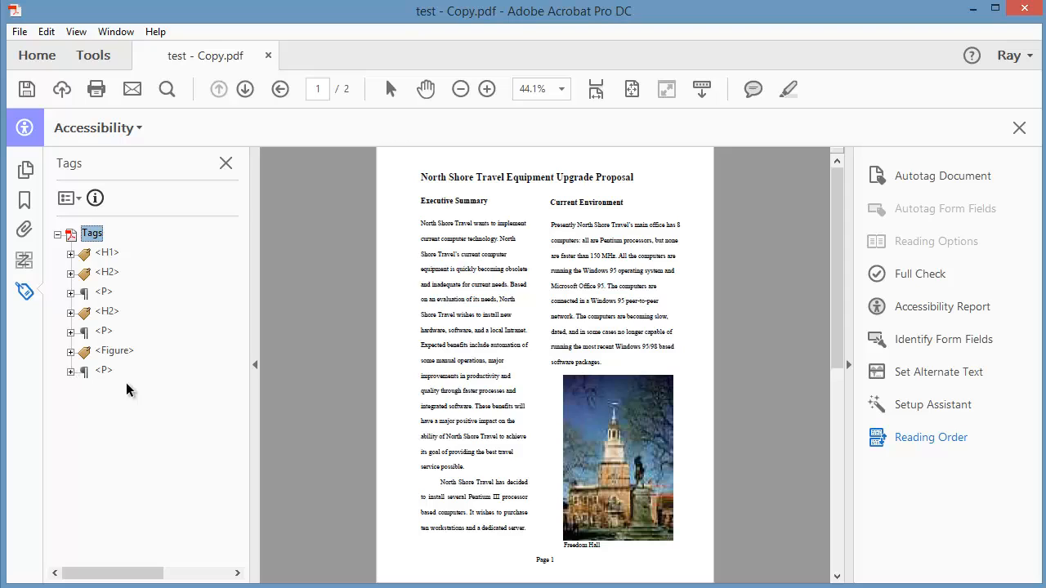
pyautogui.click(104, 372)
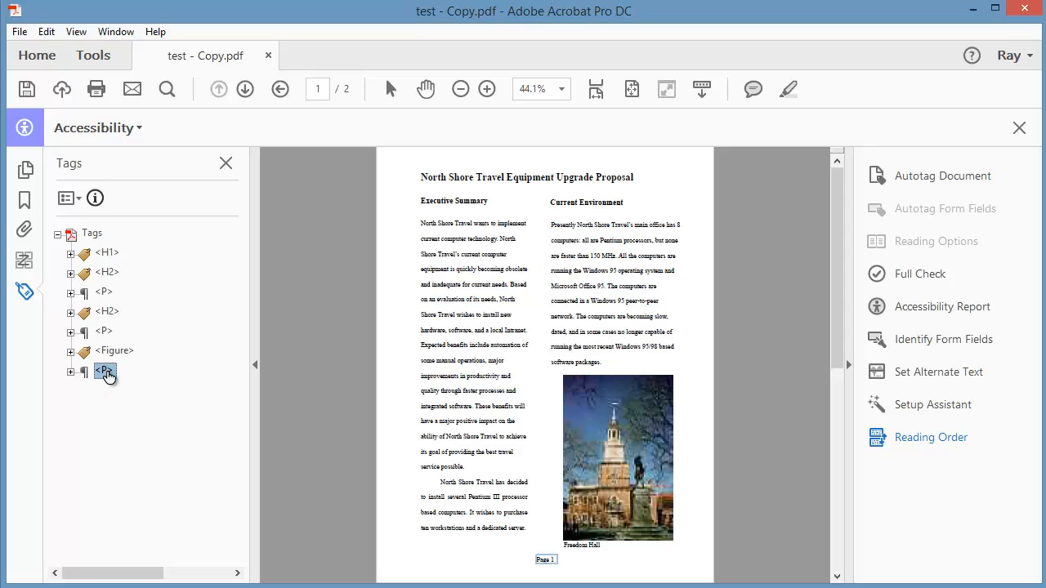
pyautogui.moveTo(106, 375); pyautogui.dragTo(88, 239)
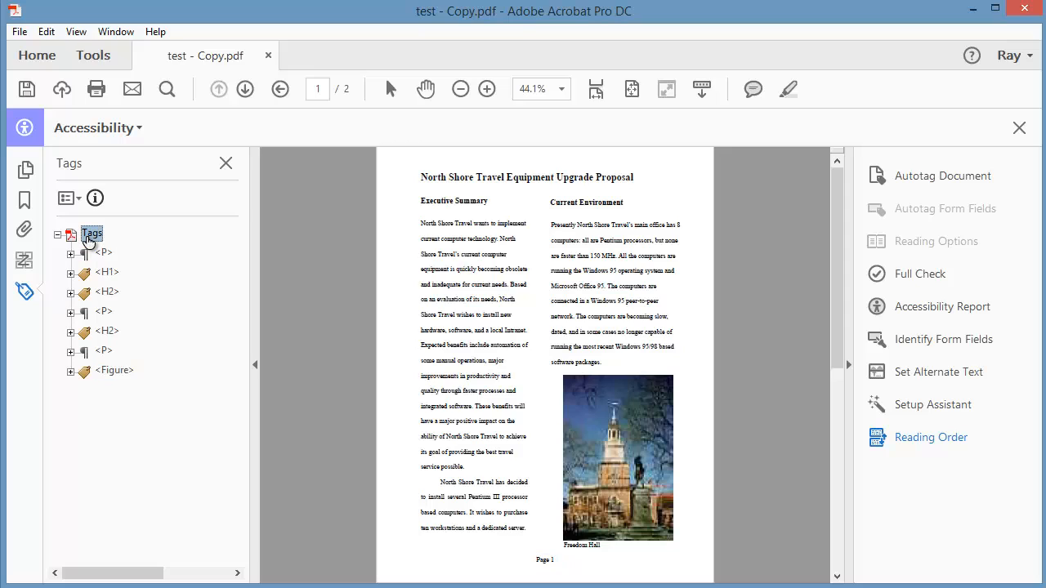
pyautogui.click(99, 254)
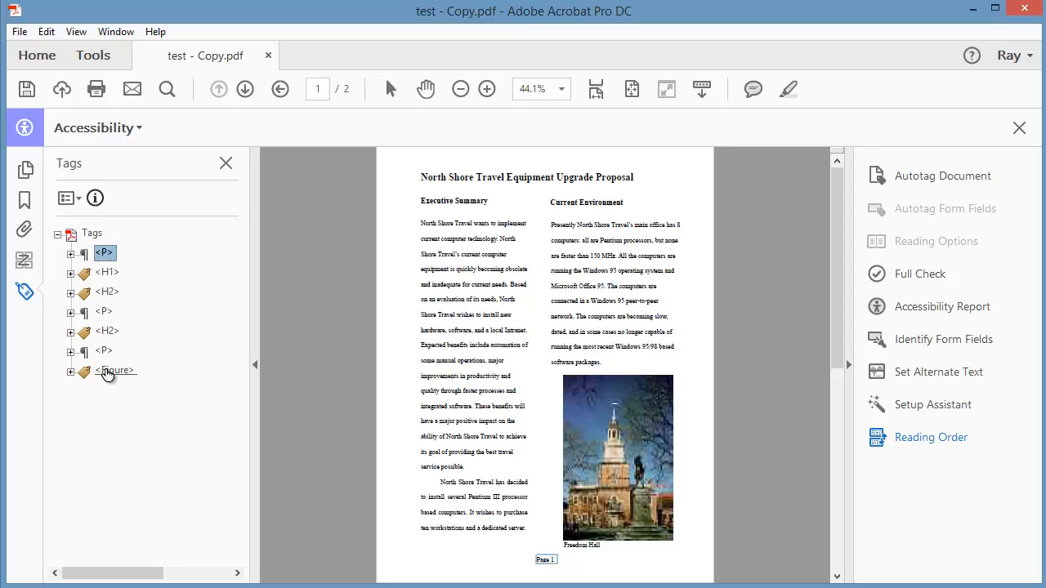
pyautogui.moveTo(84, 376); pyautogui.dragTo(110, 267)
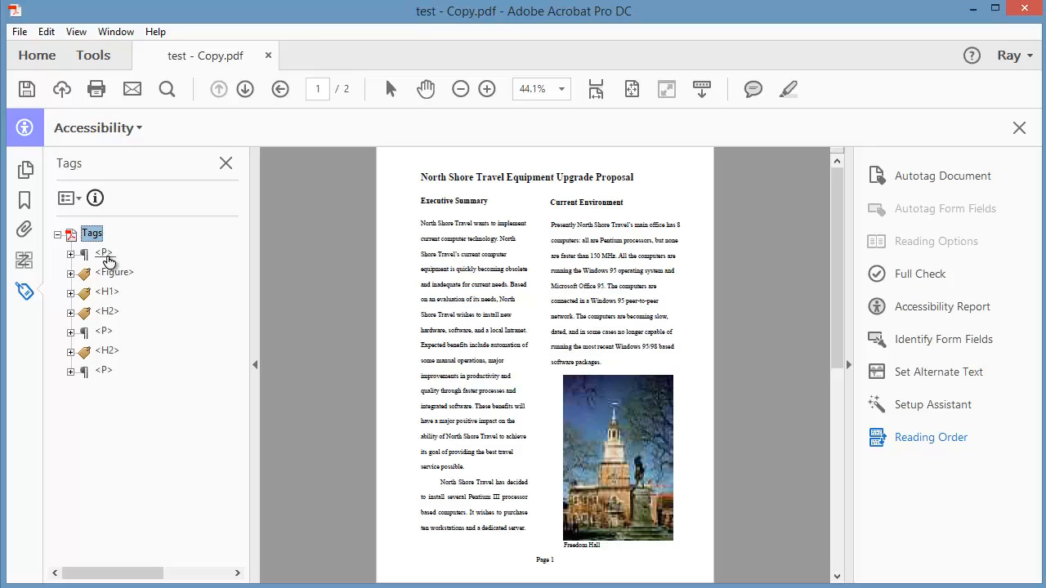
# Examine the first three content items in the page's reading order for comparison with the tag tree, and return to the tags.
pyautogui.click(23, 260)
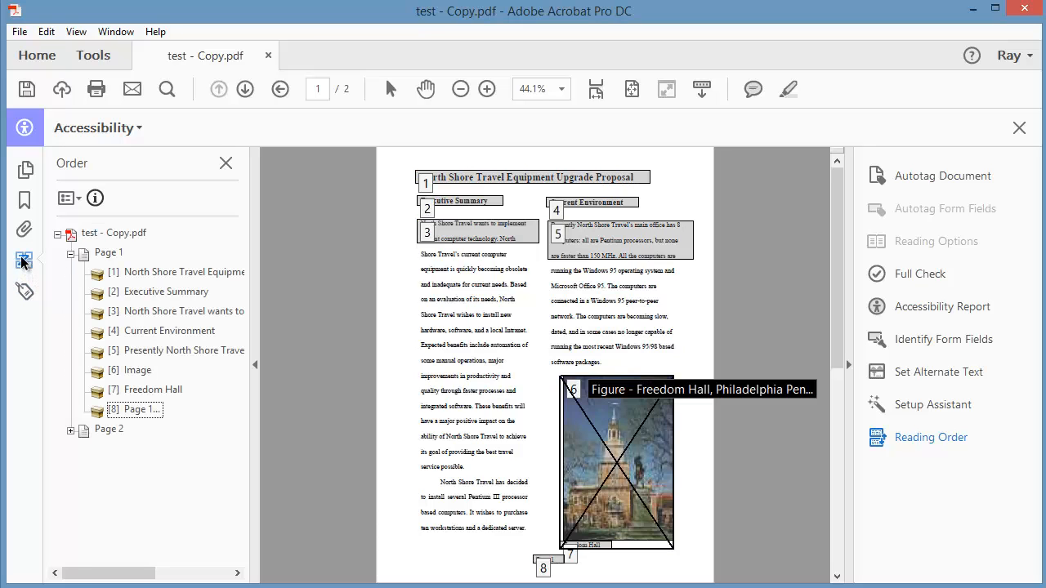
pyautogui.click(140, 273)
pyautogui.click(147, 295)
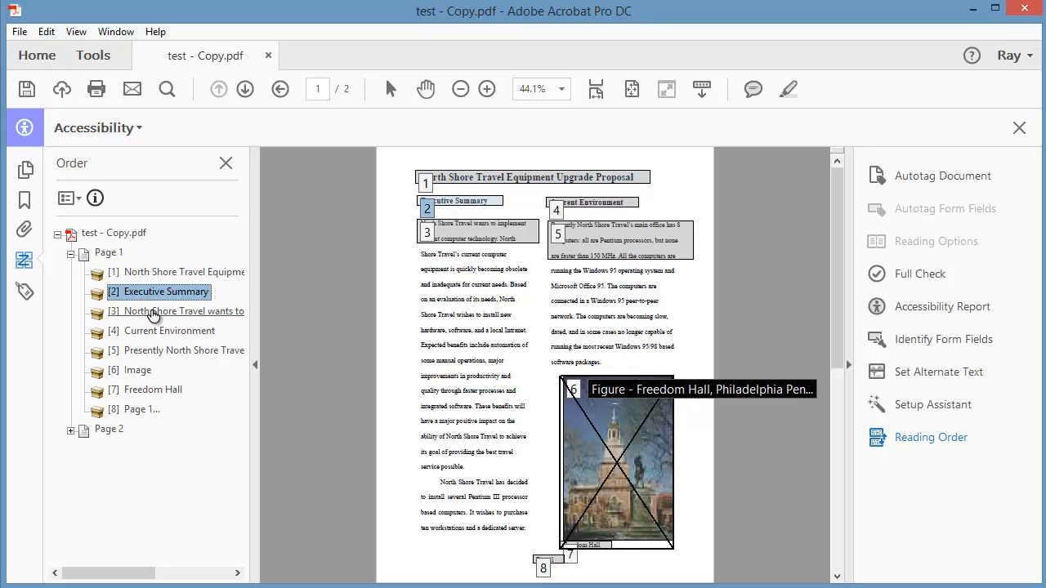
pyautogui.click(153, 313)
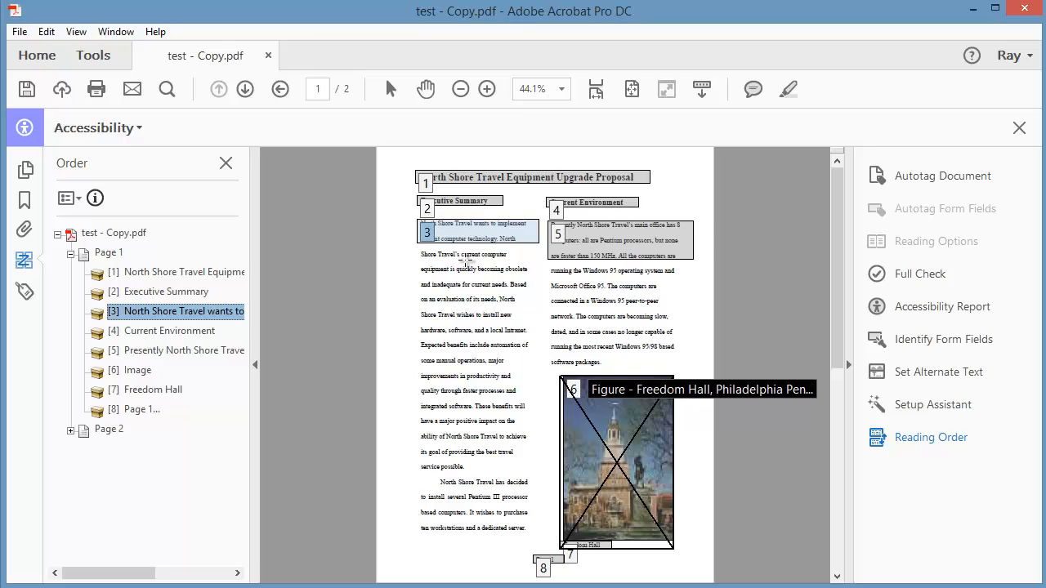
pyautogui.click(26, 292)
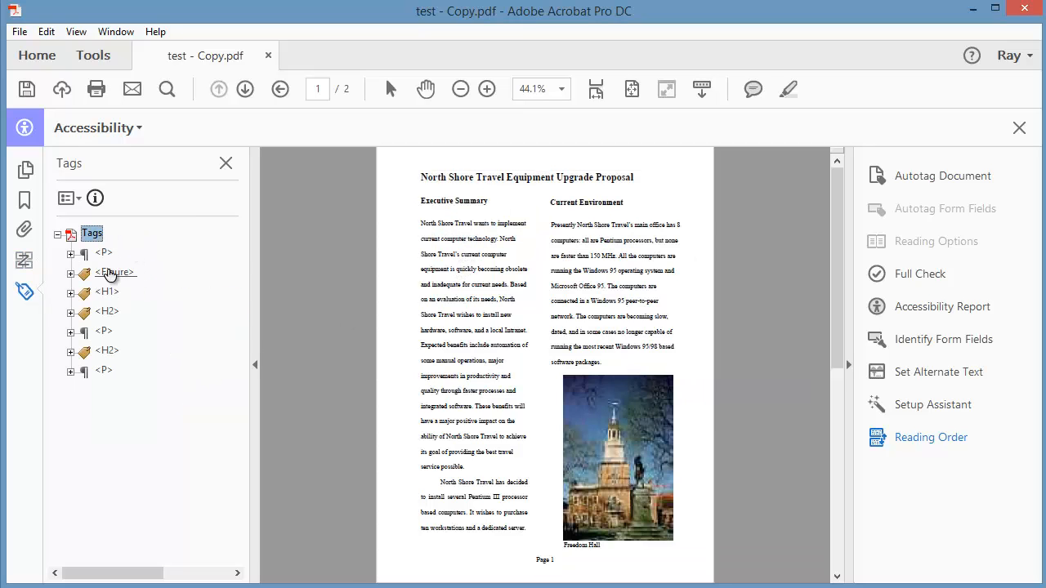
# Have only the current page read aloud to check the effect of the rearranged tags.
pyautogui.click(77, 32)
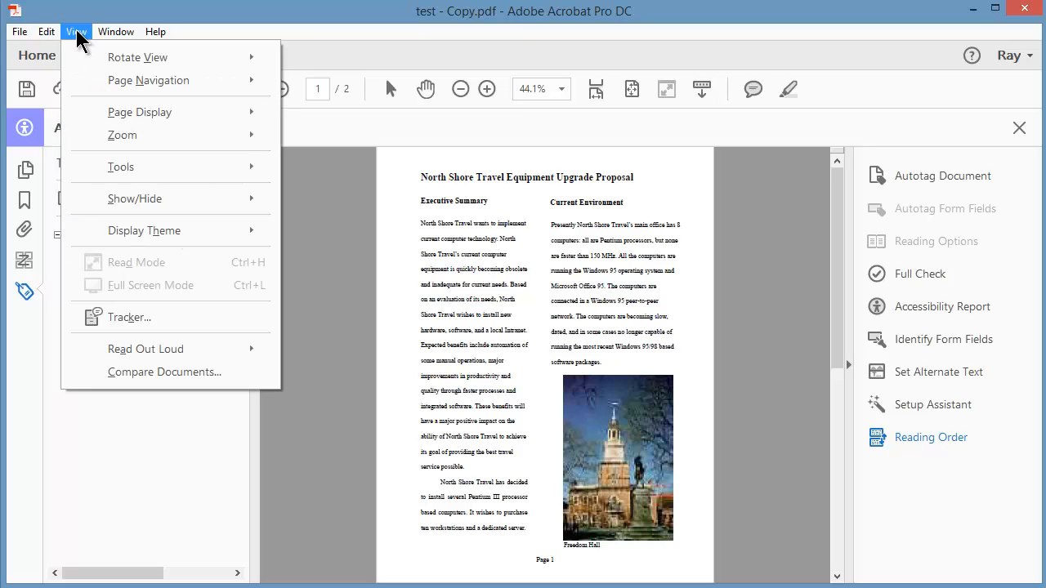
pyautogui.moveTo(153, 351)
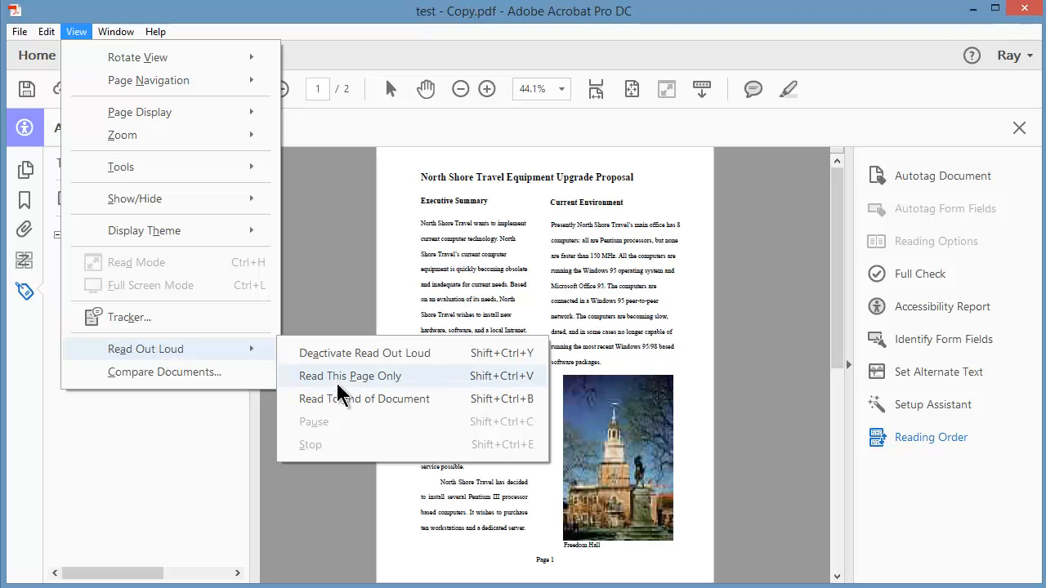
pyautogui.click(359, 378)
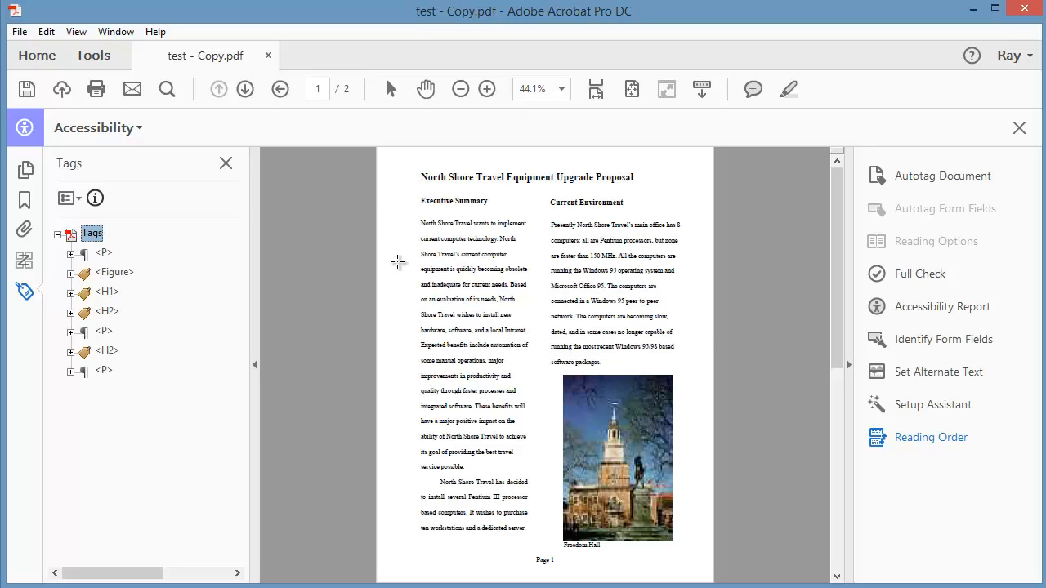
pyautogui.click(20, 33)
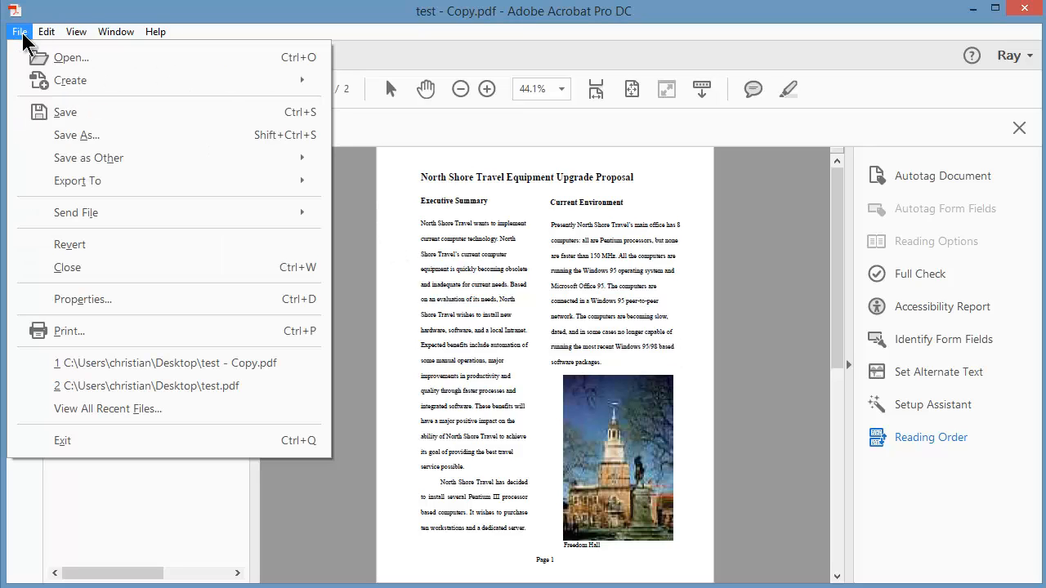
pyautogui.click(365, 219)
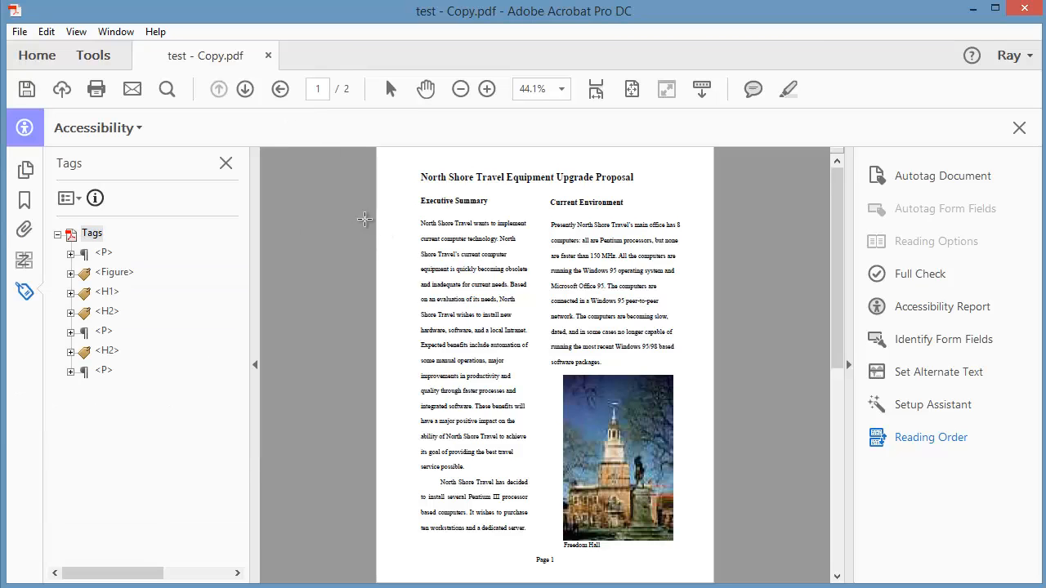
pyautogui.click(24, 260)
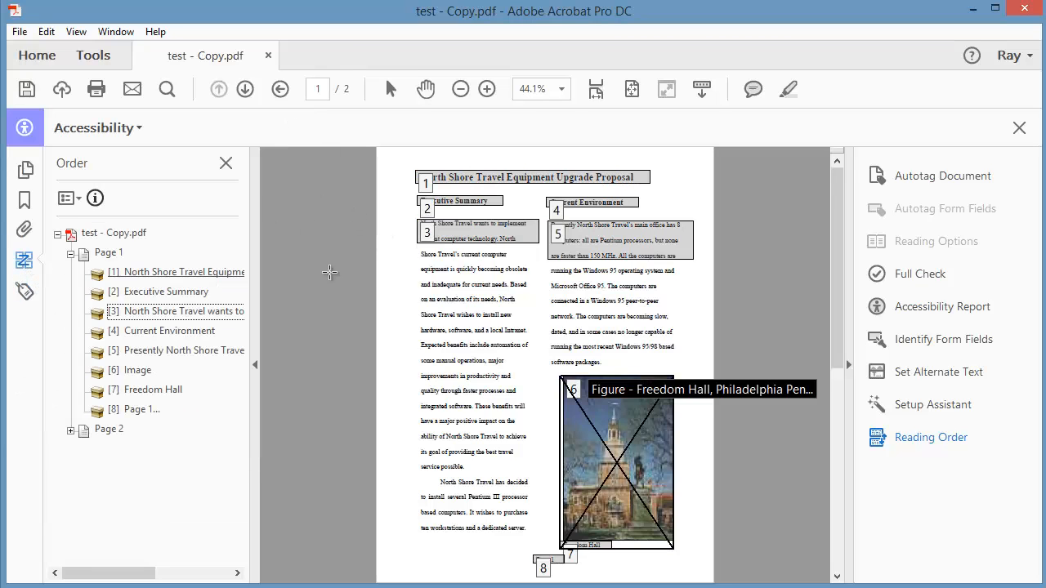
pyautogui.click(429, 232)
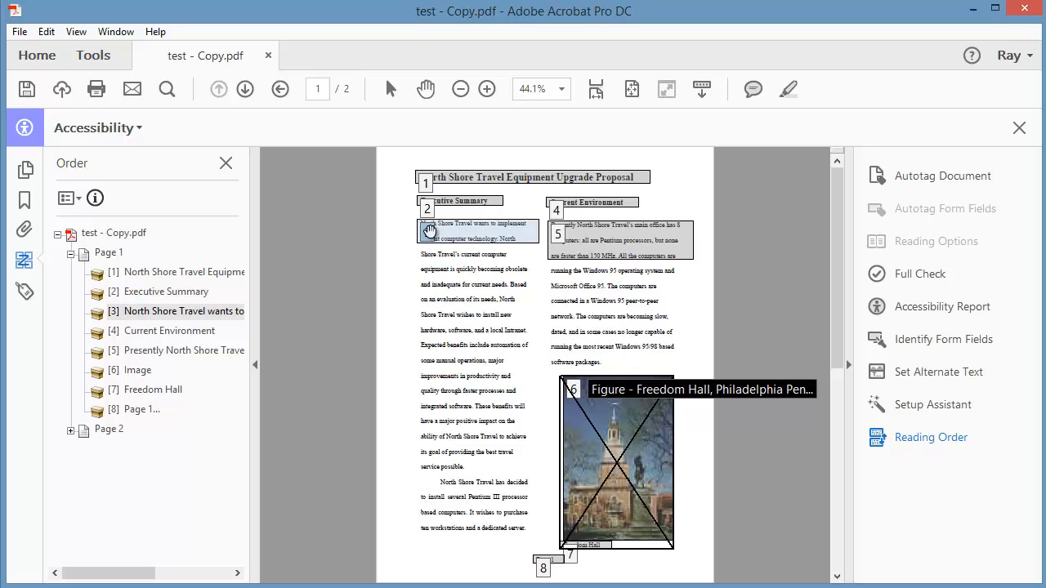
pyautogui.rightClick(428, 232)
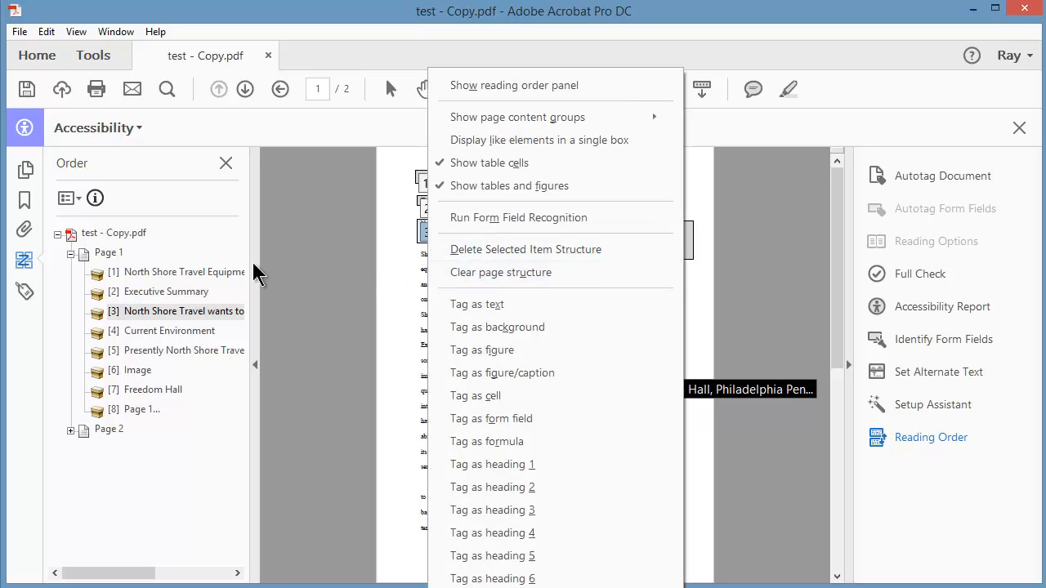
pyautogui.rightClick(78, 195)
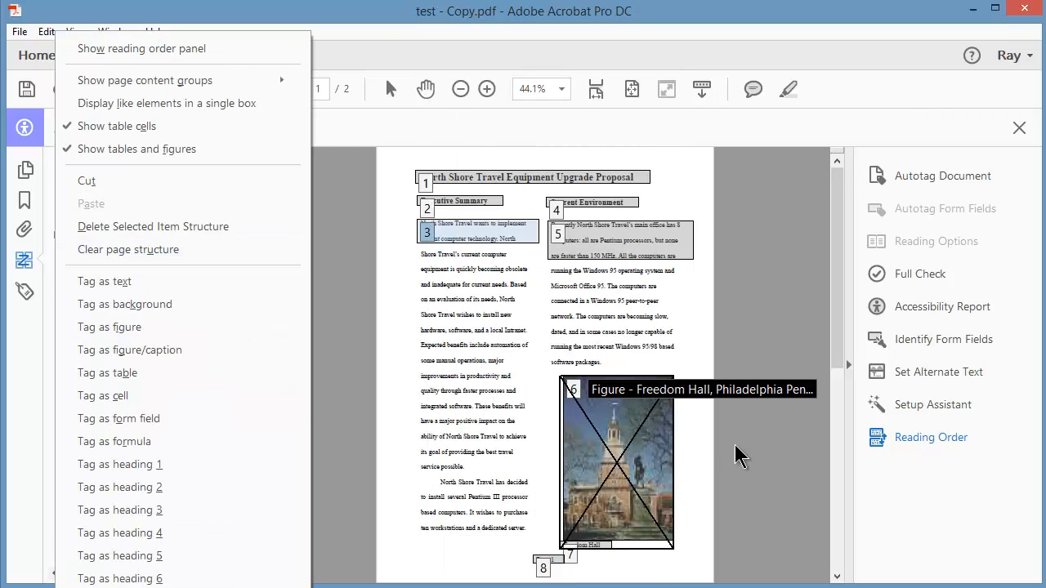
pyautogui.click(902, 453)
pyautogui.click(924, 434)
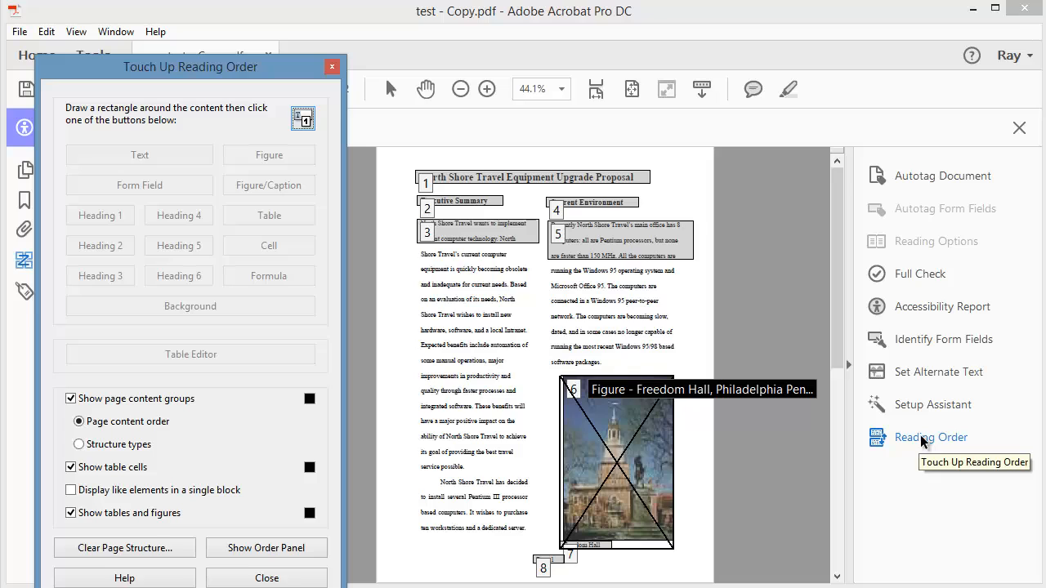
pyautogui.click(332, 66)
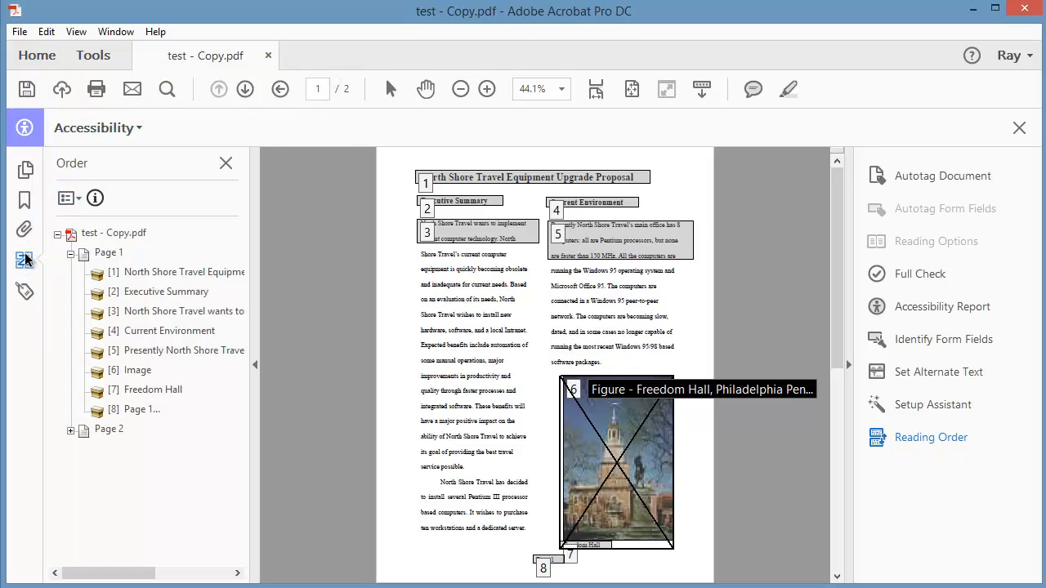
pyautogui.click(78, 201)
pyautogui.click(122, 42)
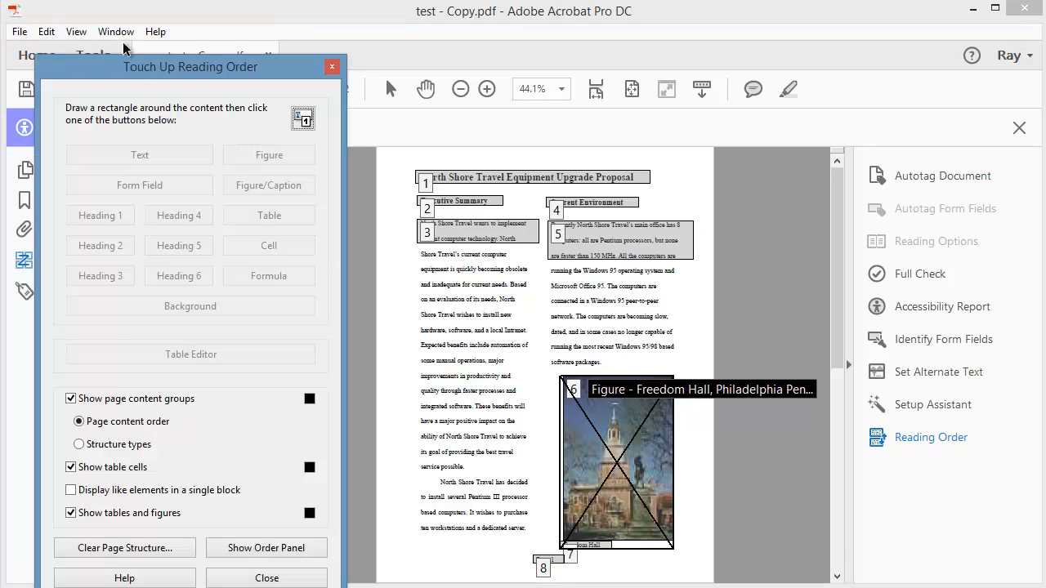
pyautogui.click(332, 66)
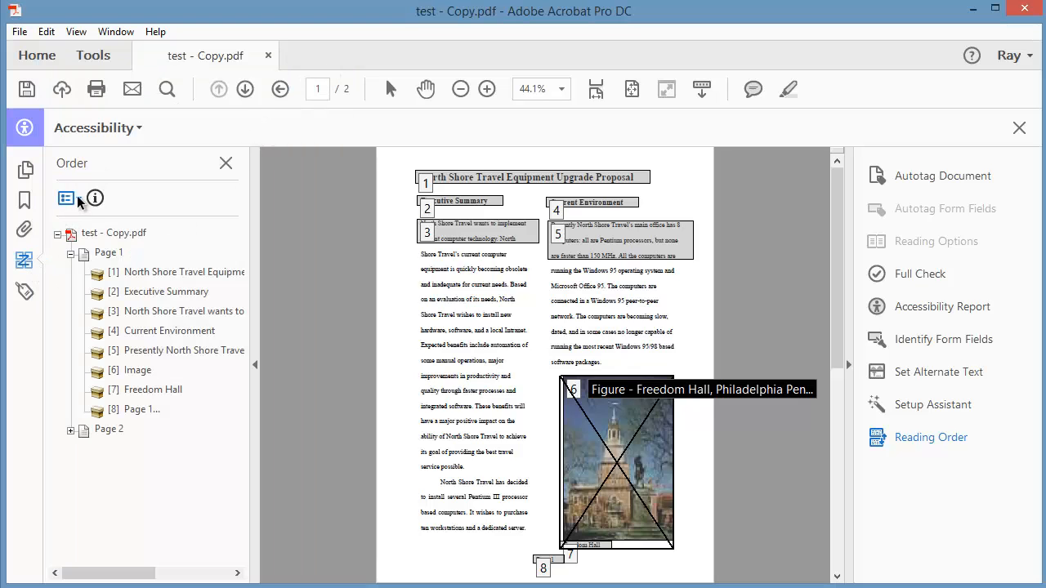
pyautogui.click(25, 261)
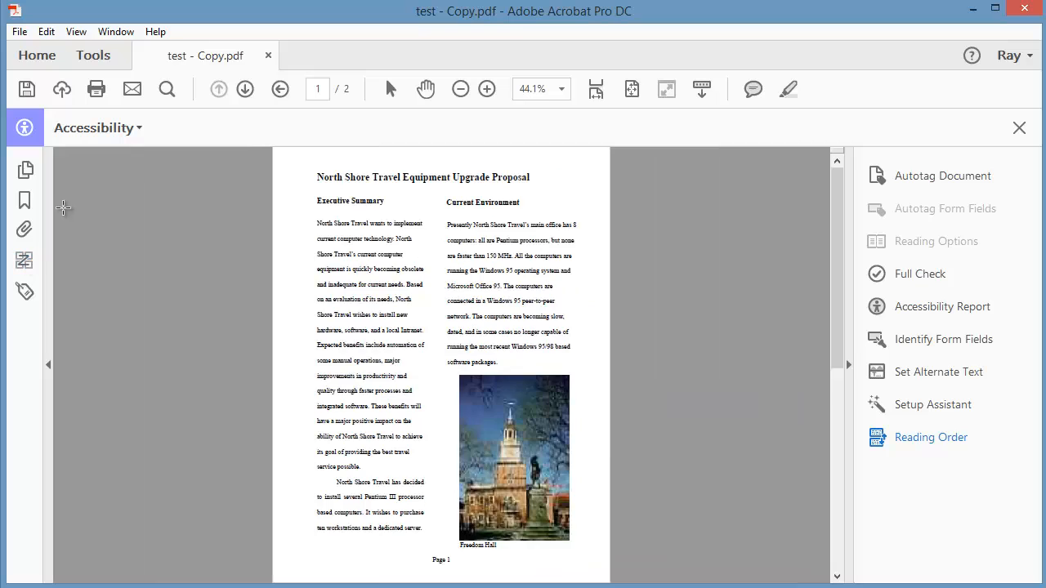
# Clear the entire page structure of page 1, confirming the deletion, and go to page 2 in the reading order.
pyautogui.click(23, 259)
pyautogui.click(85, 198)
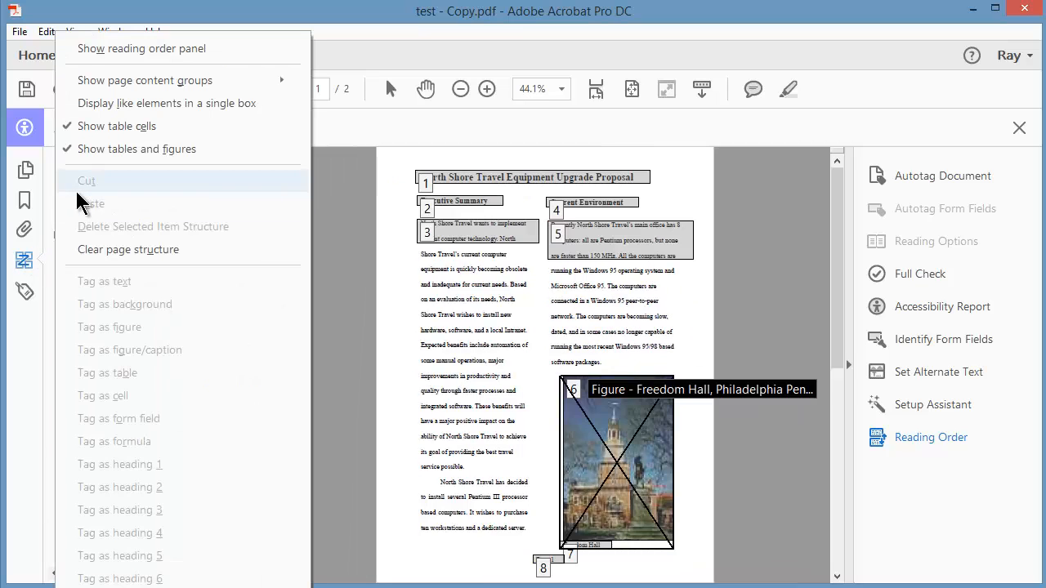
pyautogui.click(98, 248)
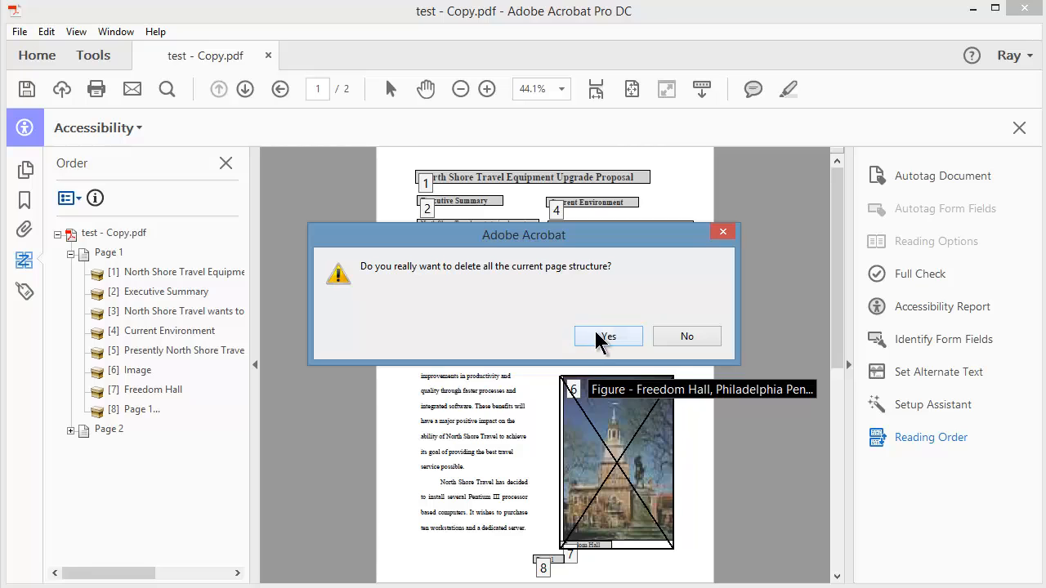
pyautogui.click(598, 338)
pyautogui.click(103, 274)
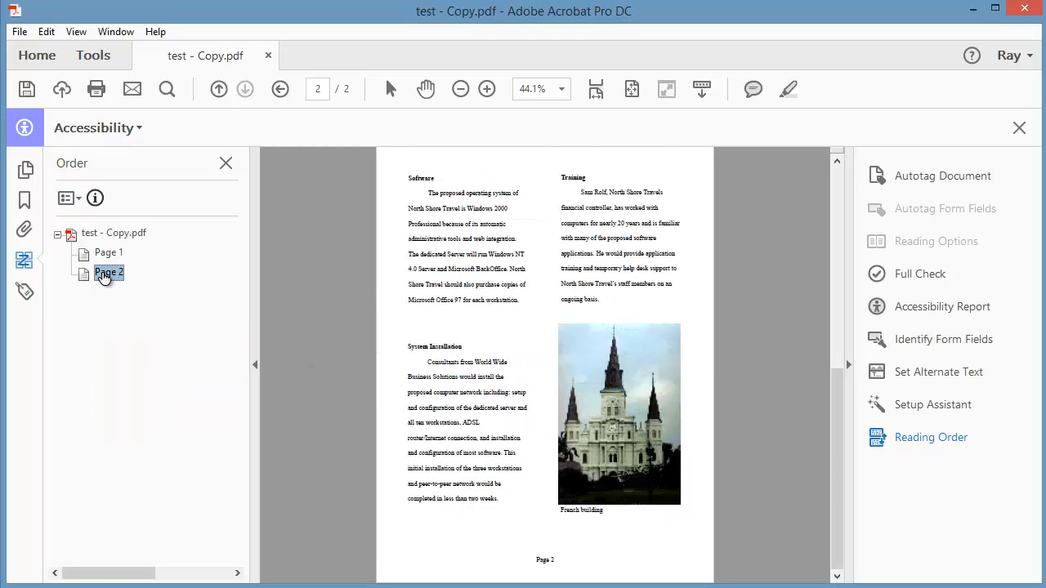
# Clear the entire page structure of page 2 and confirm the deletion.
pyautogui.click(77, 197)
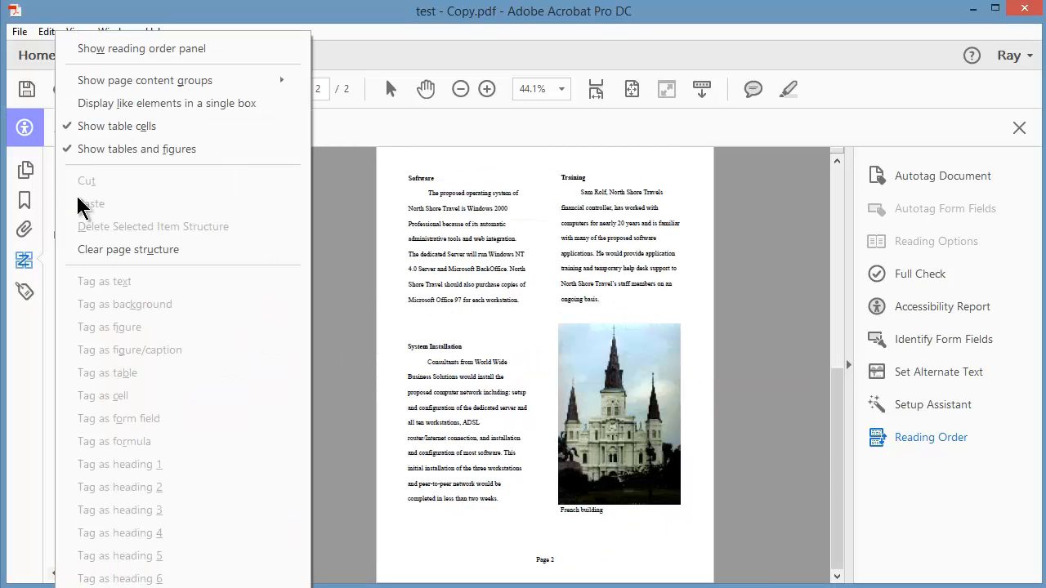
pyautogui.click(96, 247)
pyautogui.click(596, 337)
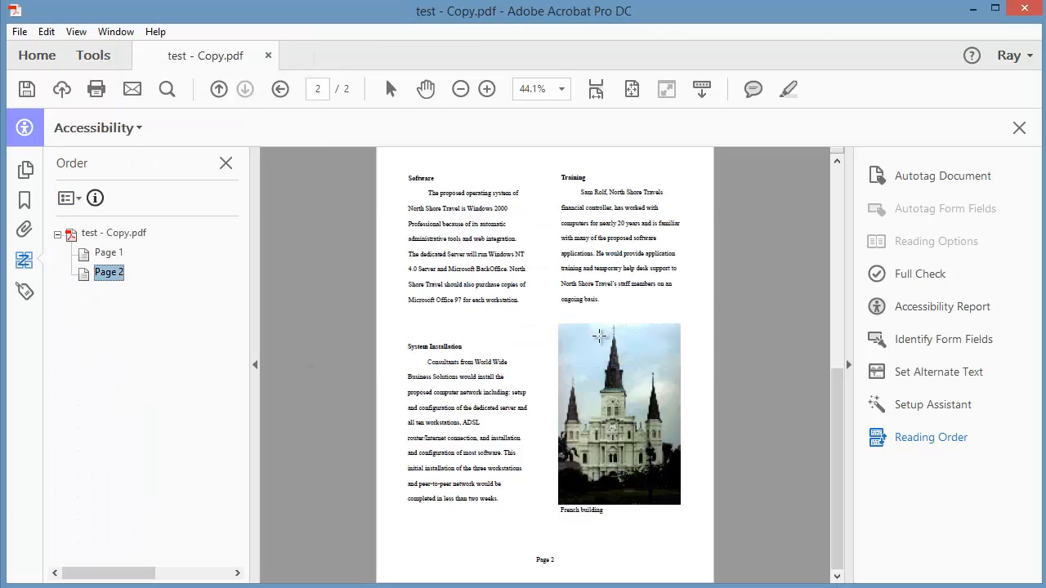
# Check the tag tree and the reading order of pages 1 and 2 for any remaining structure.
pyautogui.click(27, 289)
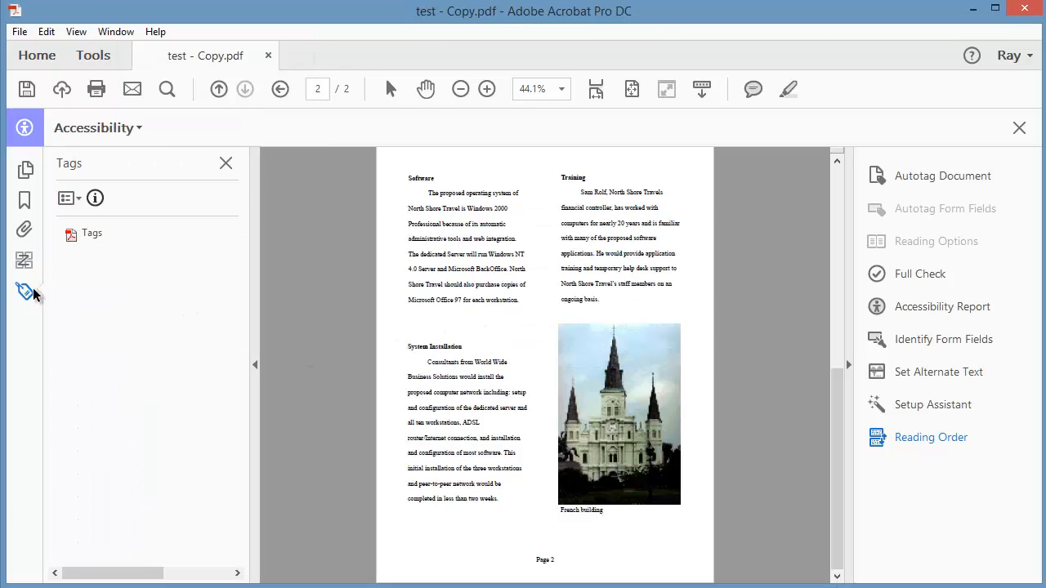
pyautogui.click(93, 236)
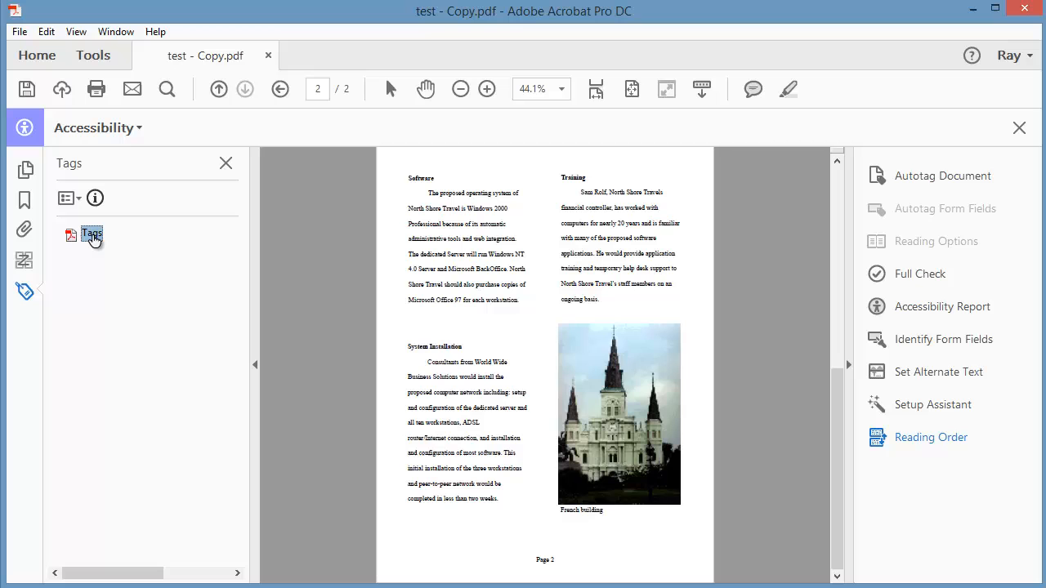
pyautogui.click(23, 260)
pyautogui.click(109, 253)
pyautogui.click(109, 272)
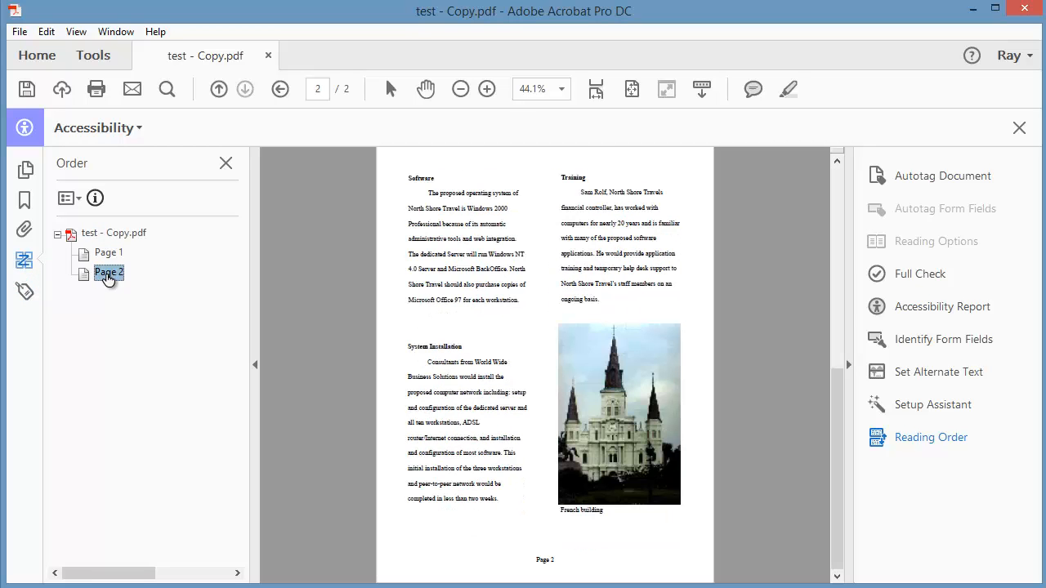
pyautogui.click(108, 253)
pyautogui.click(107, 273)
pyautogui.scroll(2, 569, 308)
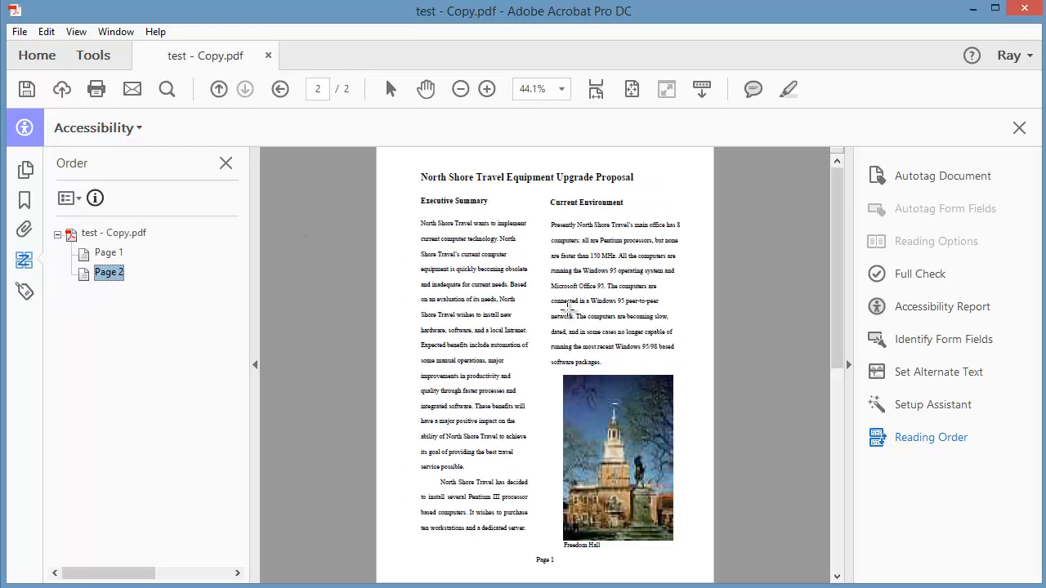